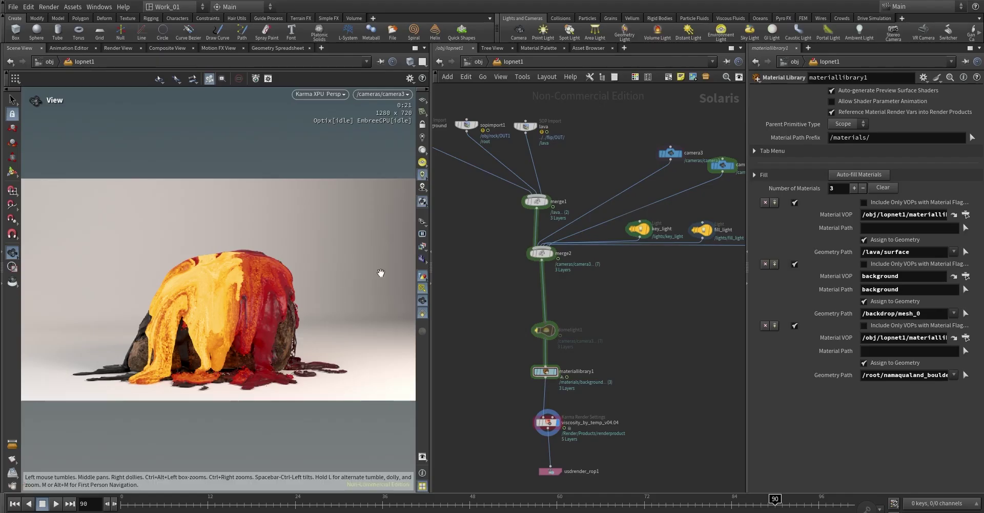
Step: Go up to object level and enter the flip geometry network
{"action": "left_click", "coordinate": [482, 65]}
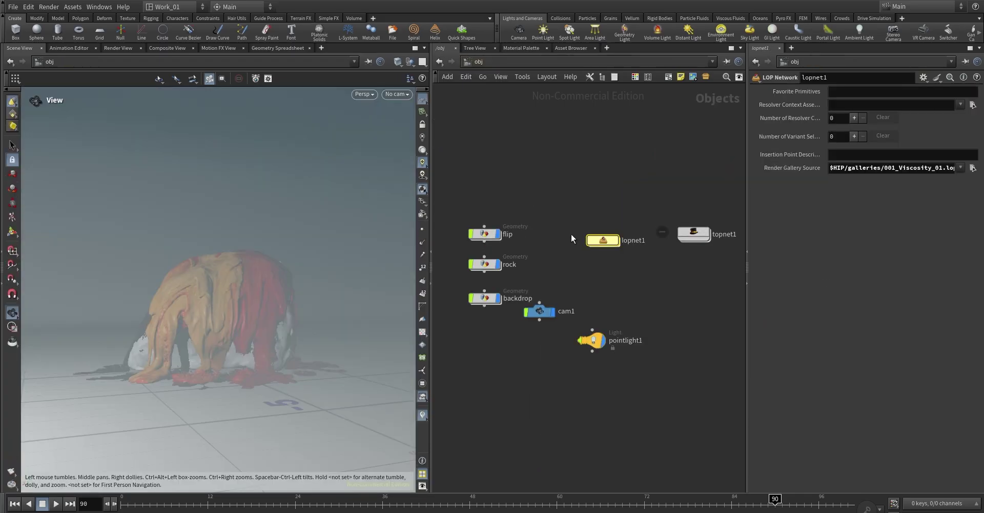
{"action": "double_click", "coordinate": [484, 233]}
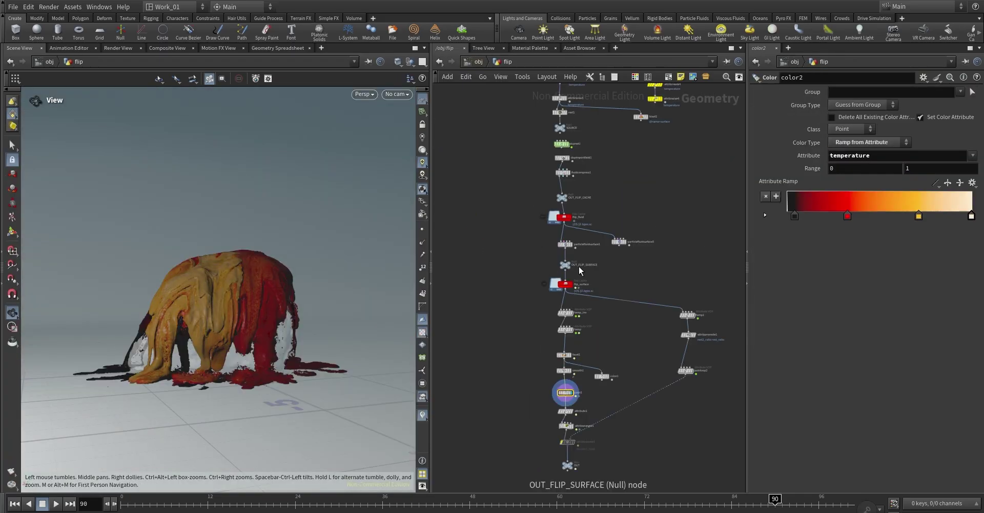
{"action": "middle_click_drag", "start_coordinate": [610, 160], "coordinate": [619, 179]}
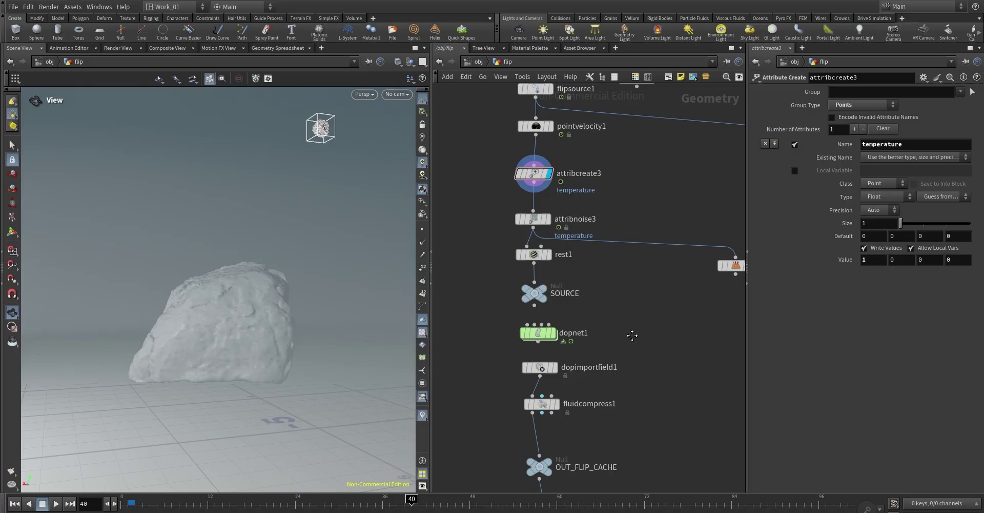
Step: Open dopnet1 to show gastemperatureupdate1's cooling rate 0.6 and maximum viscosity 8000
{"action": "scroll", "coordinate": [630, 329], "scroll_direction": "down", "scroll_amount": 1}
{"action": "left_click", "coordinate": [547, 189]}
{"action": "scroll", "coordinate": [588, 282], "scroll_direction": "down", "scroll_amount": 1}
{"action": "scroll", "coordinate": [587, 281], "scroll_direction": "down", "scroll_amount": 1}
{"action": "mouse_move", "coordinate": [540, 268]}
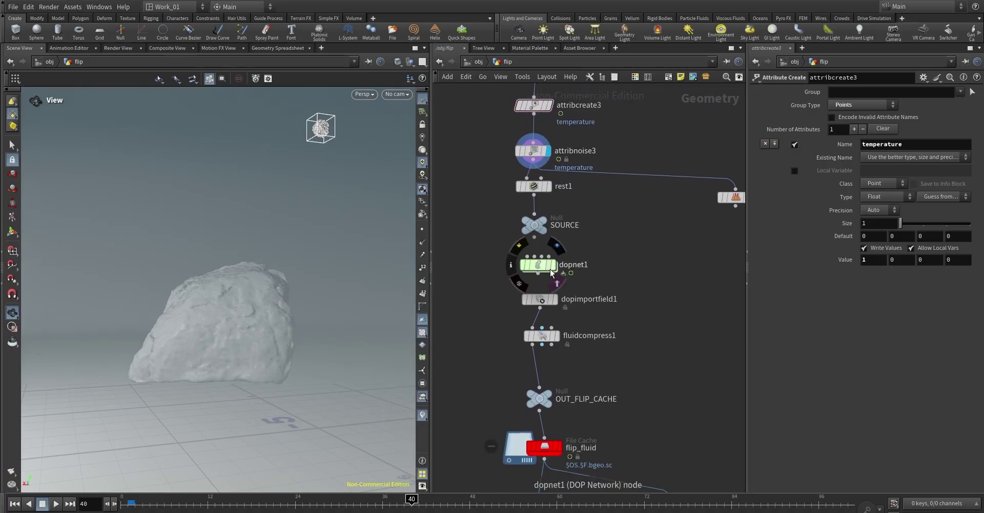
{"action": "double_click", "coordinate": [539, 268]}
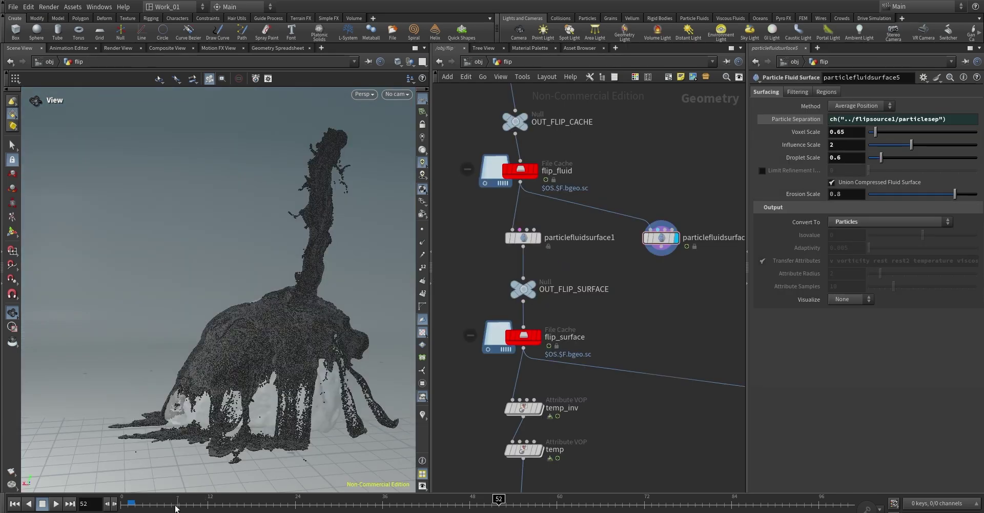
Step: Advance the simulation, colour the fluid by temperature, and add a red key to its ramp
{"action": "left_click_drag", "start_coordinate": [160, 505], "coordinate": [535, 497]}
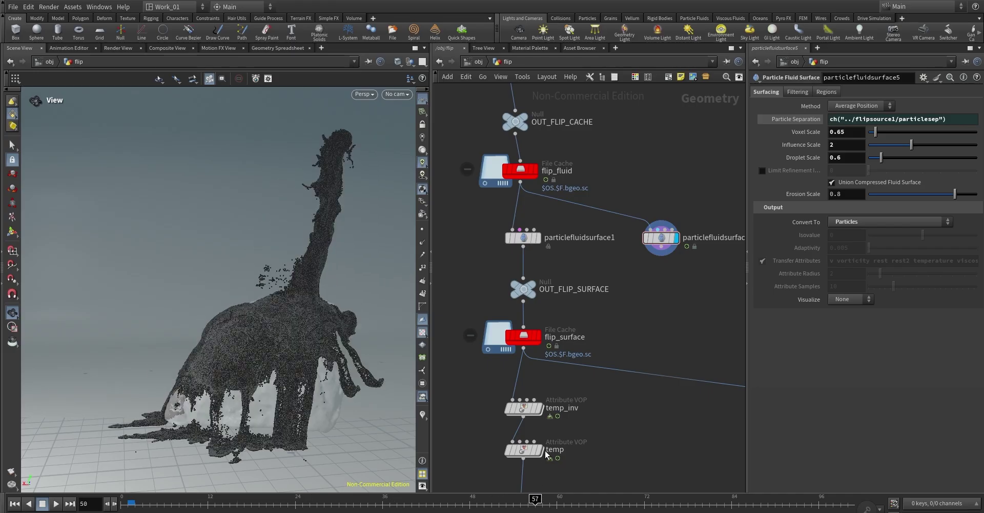
{"action": "left_click", "coordinate": [423, 414]}
{"action": "right_click", "coordinate": [422, 415]}
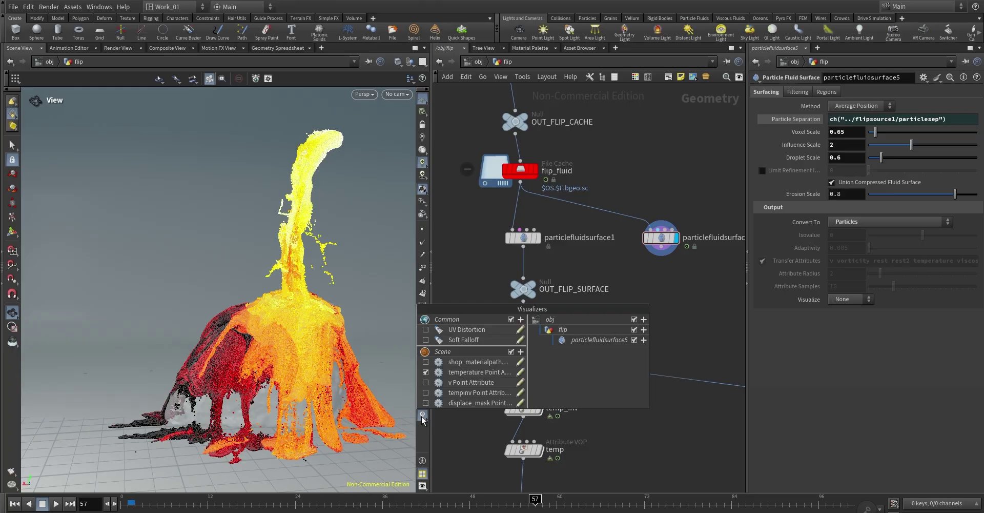
{"action": "left_click", "coordinate": [519, 371]}
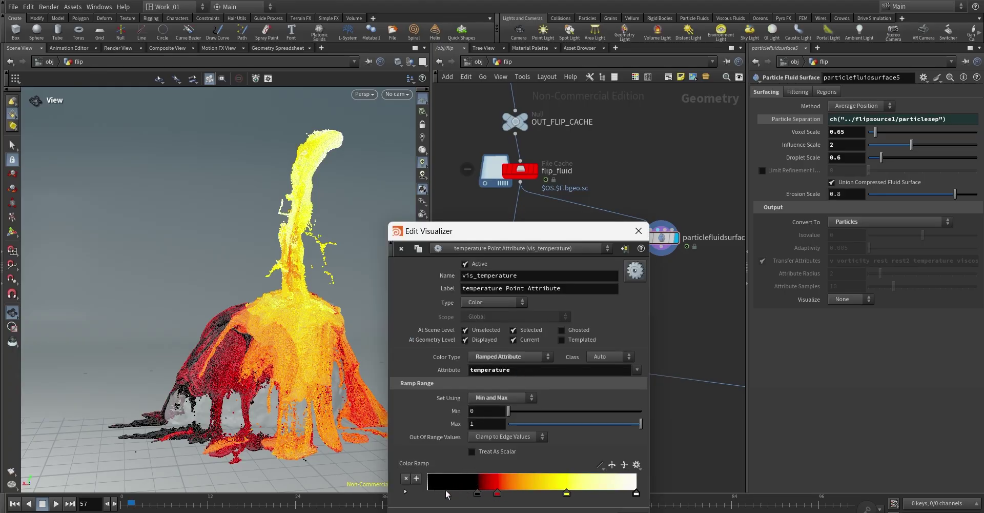
{"action": "left_click", "coordinate": [496, 492]}
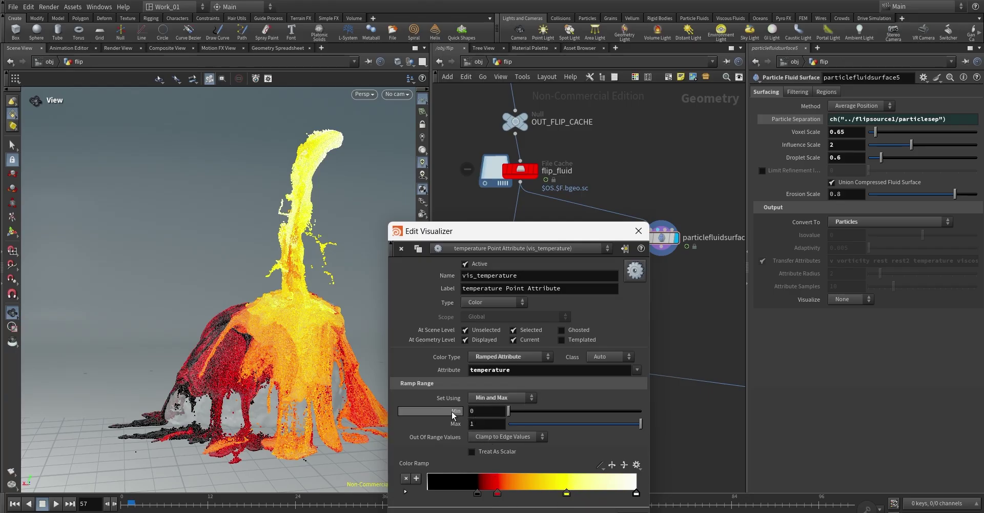
{"action": "left_click", "coordinate": [638, 231]}
Step: Zoom and orbit around the coloured lava, then advance to a later frame
{"action": "middle_click_drag", "start_coordinate": [163, 436], "coordinate": [210, 409]}
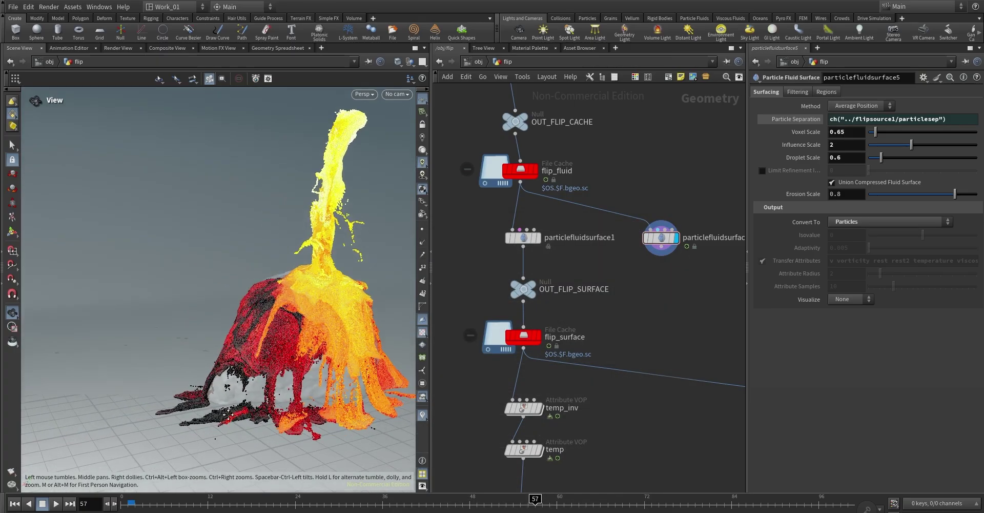
{"action": "scroll", "coordinate": [210, 409], "scroll_direction": "up", "scroll_amount": 3}
{"action": "left_click_drag", "start_coordinate": [258, 387], "coordinate": [192, 362]}
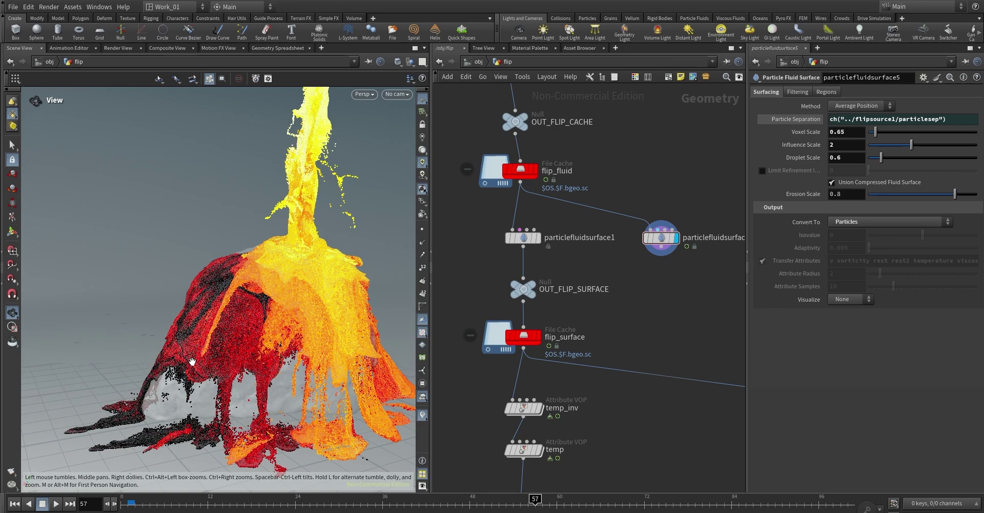
{"action": "left_click_drag", "start_coordinate": [282, 264], "coordinate": [253, 267]}
{"action": "scroll", "coordinate": [282, 245], "scroll_direction": "down", "scroll_amount": 4}
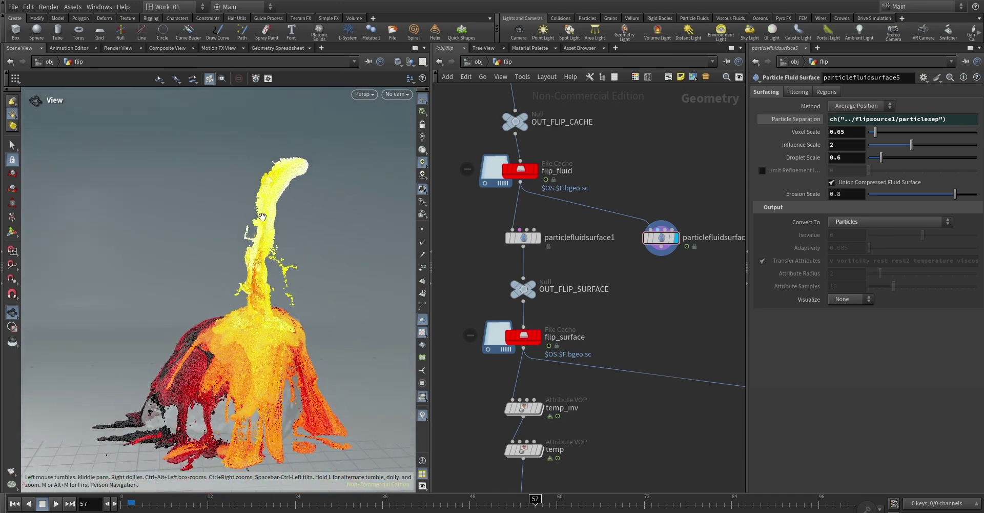
{"action": "left_click_drag", "start_coordinate": [263, 217], "coordinate": [277, 194]}
{"action": "left_click_drag", "start_coordinate": [533, 499], "coordinate": [717, 493]}
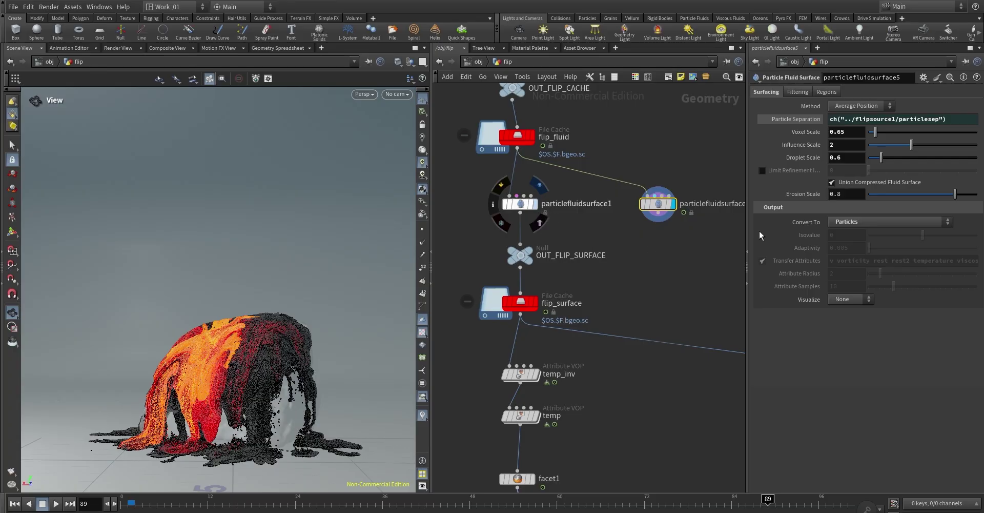
Step: Display particlefluidsurface1, transferring its temperature and viscosity attributes
{"action": "left_click", "coordinate": [534, 203]}
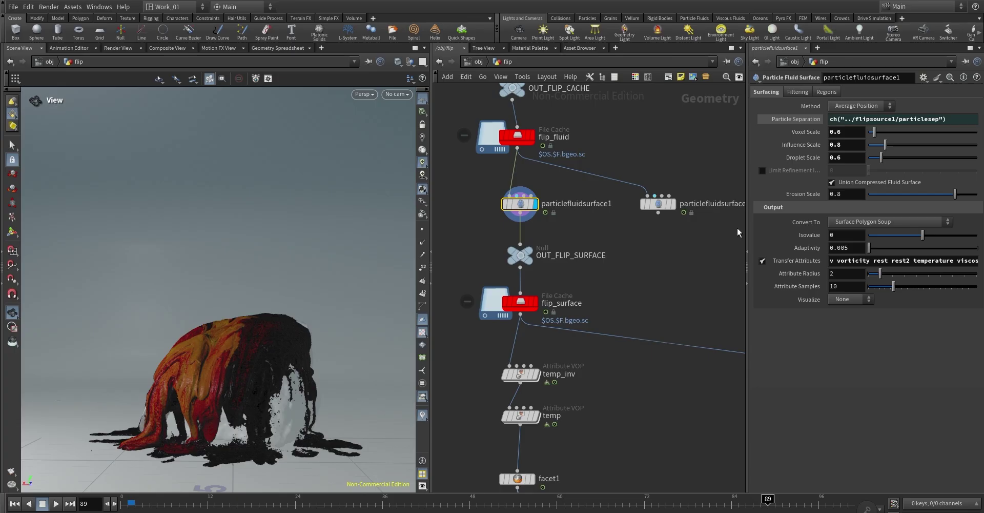
{"action": "left_click_drag", "start_coordinate": [748, 235], "coordinate": [632, 238]}
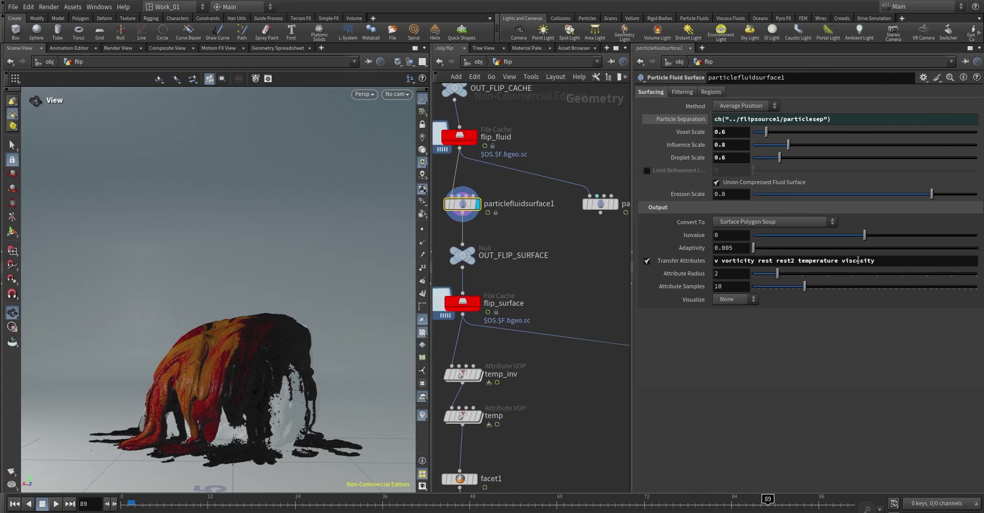
{"action": "left_click_drag", "start_coordinate": [799, 261], "coordinate": [875, 261]}
Step: Select the flip_surface File Cache and orbit around the grey meshed lava surface
{"action": "middle_click_drag", "start_coordinate": [493, 219], "coordinate": [510, 207]}
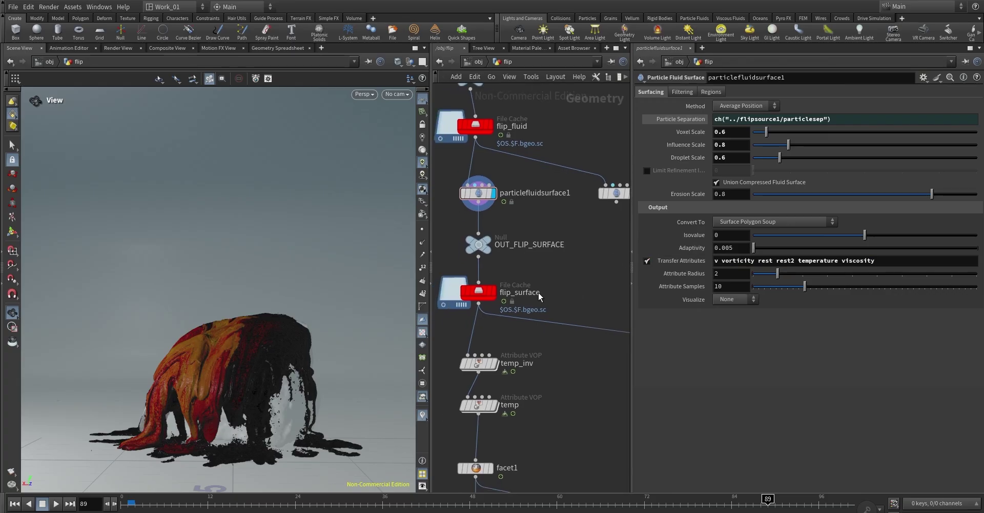
{"action": "middle_click_drag", "start_coordinate": [539, 292], "coordinate": [548, 260]}
{"action": "left_click", "coordinate": [486, 262]}
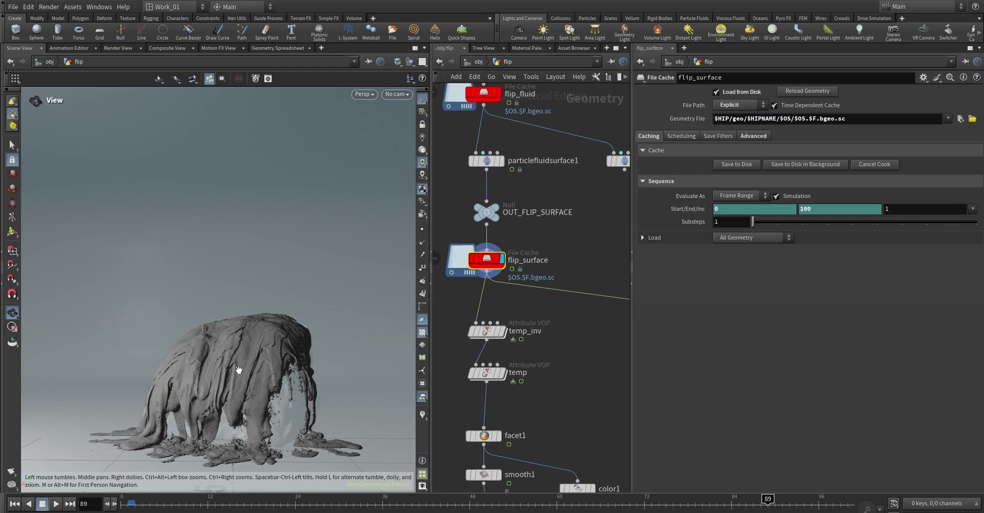
{"action": "left_click_drag", "start_coordinate": [239, 361], "coordinate": [330, 341]}
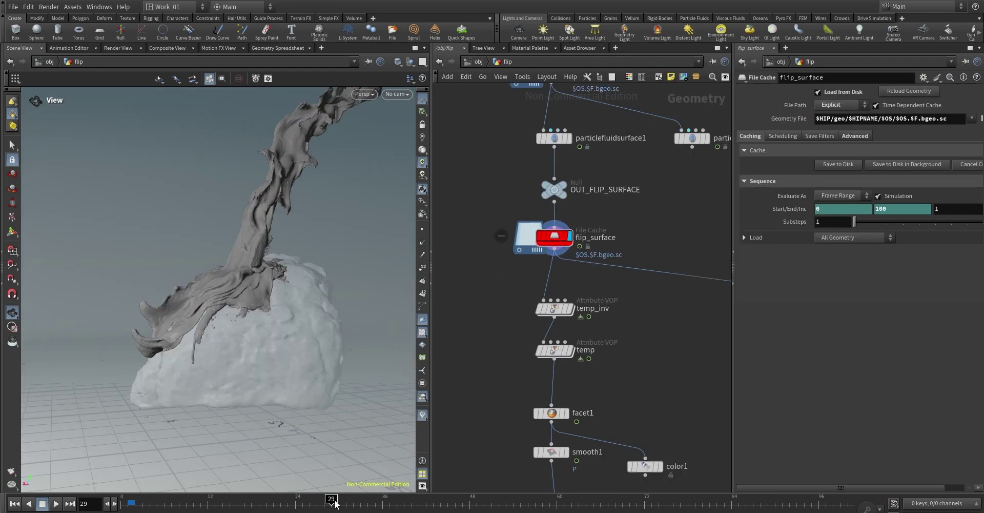
{"action": "left_click_drag", "start_coordinate": [339, 501], "coordinate": [520, 498]}
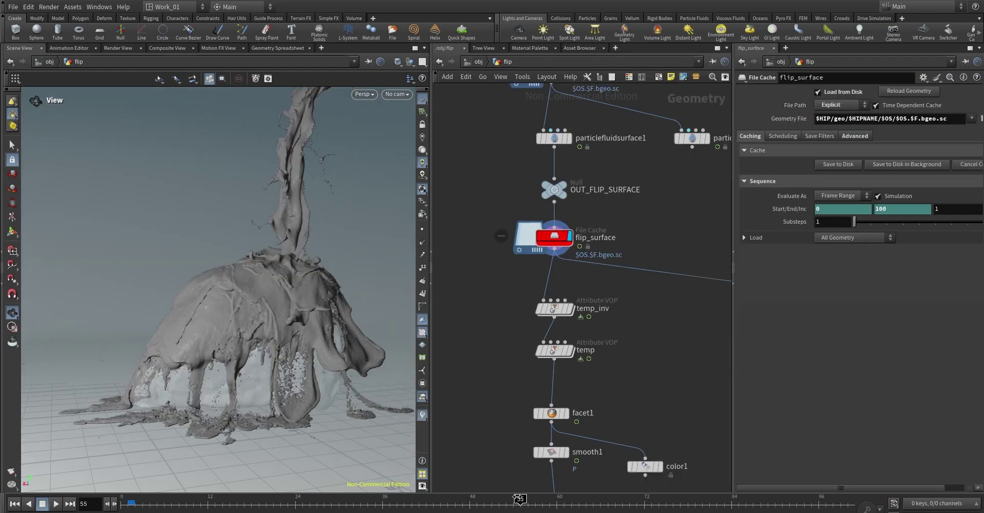
Step: Inside temp_inv, inspect bind1, fit1's source and destination maximums, ramp1 and the tempinv output
{"action": "left_click", "coordinate": [561, 314]}
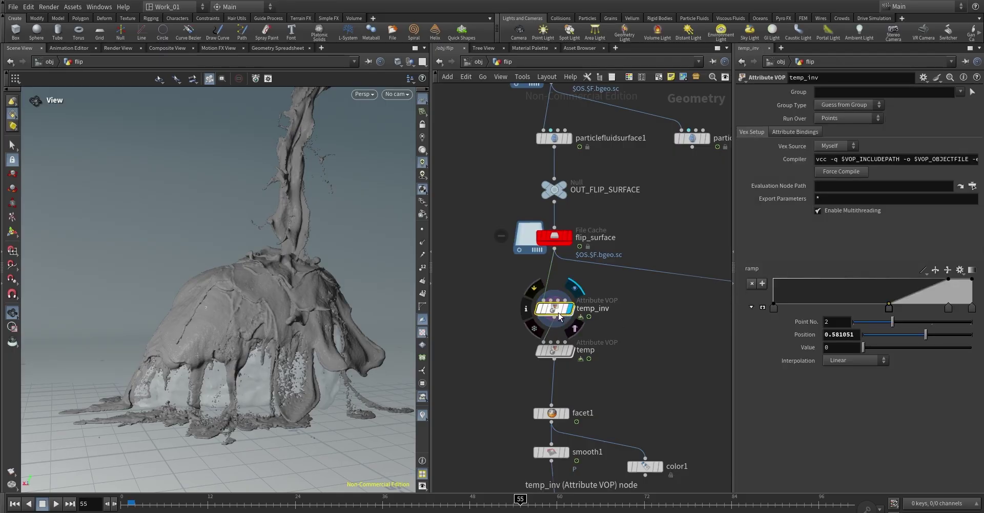
{"action": "double_click", "coordinate": [557, 311]}
{"action": "middle_click_drag", "start_coordinate": [533, 316], "coordinate": [579, 327]}
{"action": "left_click", "coordinate": [482, 267]}
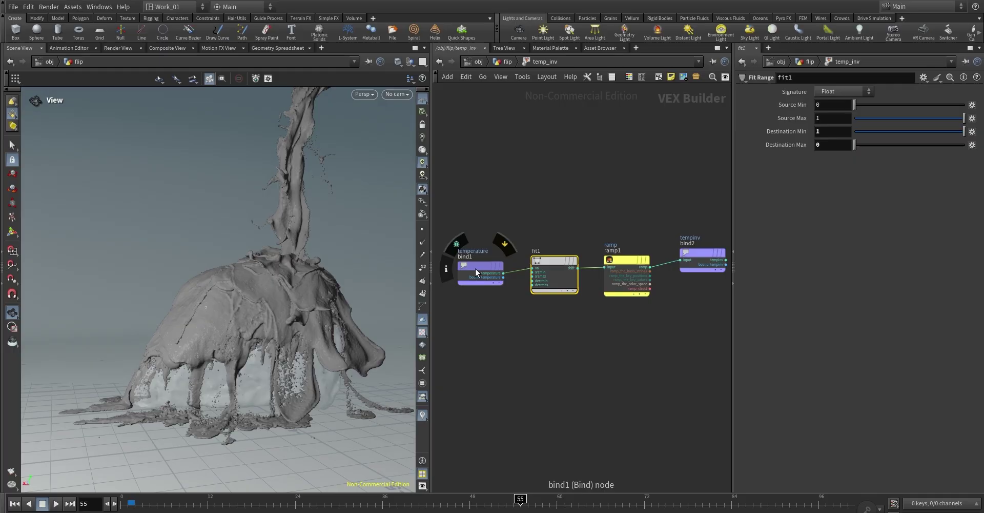
{"action": "left_click", "coordinate": [544, 265]}
{"action": "left_click", "coordinate": [819, 120]}
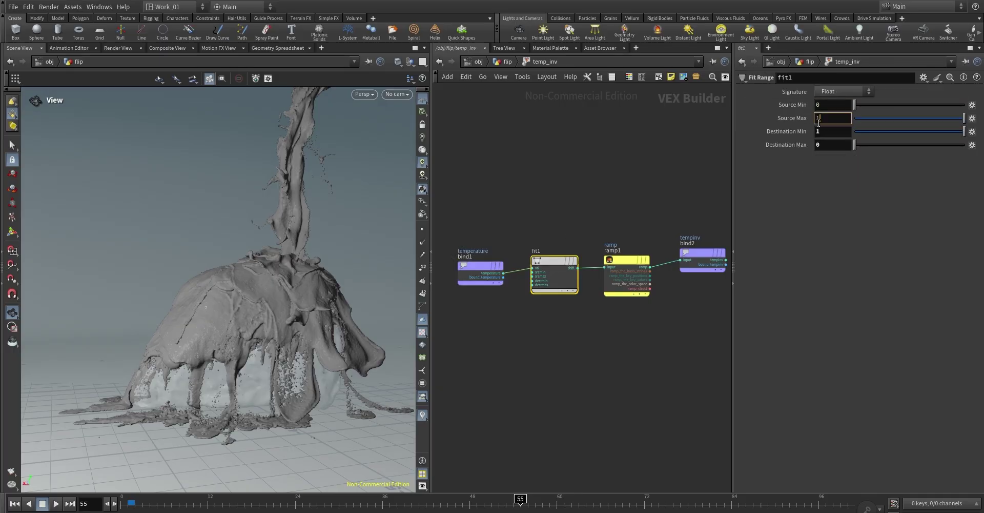
{"action": "left_click_drag", "start_coordinate": [821, 145], "coordinate": [792, 153]}
{"action": "left_click_drag", "start_coordinate": [635, 208], "coordinate": [629, 330]}
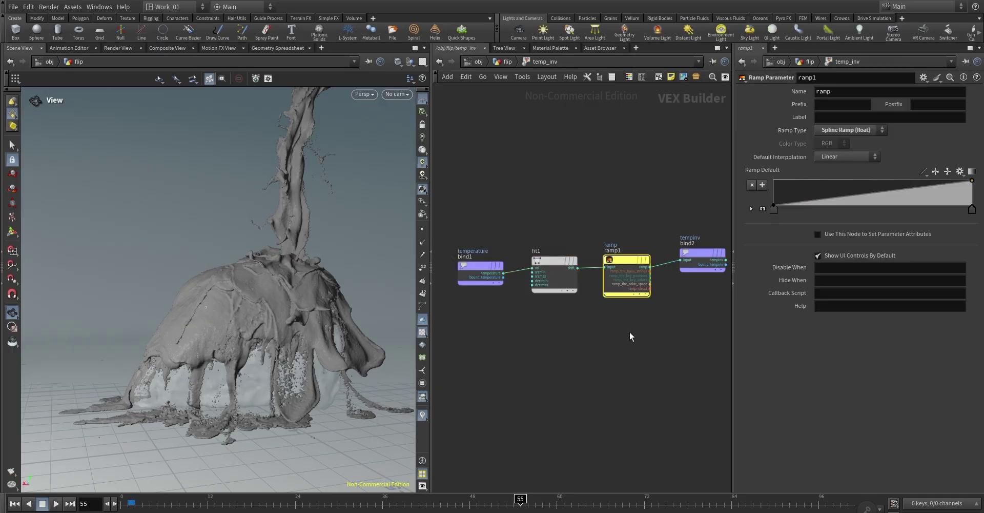
{"action": "middle_click_drag", "start_coordinate": [663, 326], "coordinate": [604, 330]}
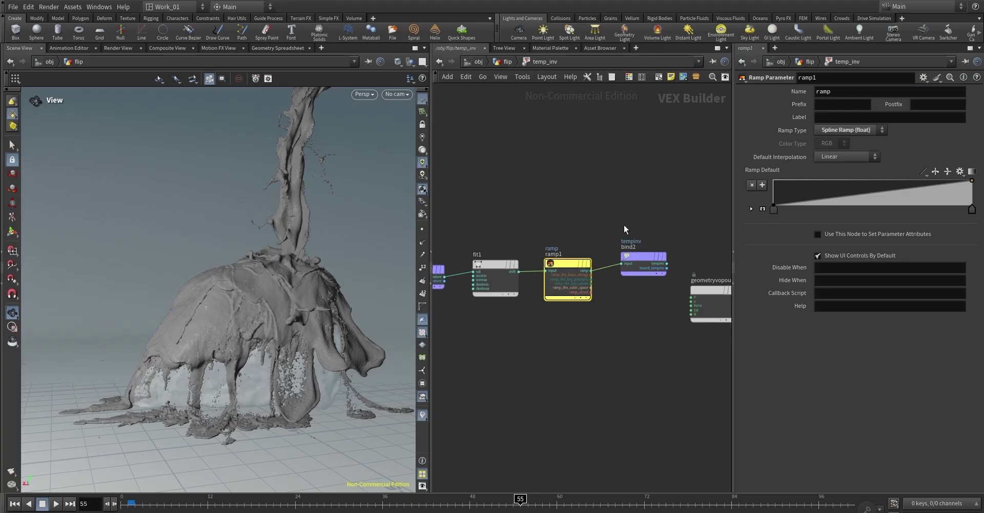
{"action": "left_click", "coordinate": [639, 257]}
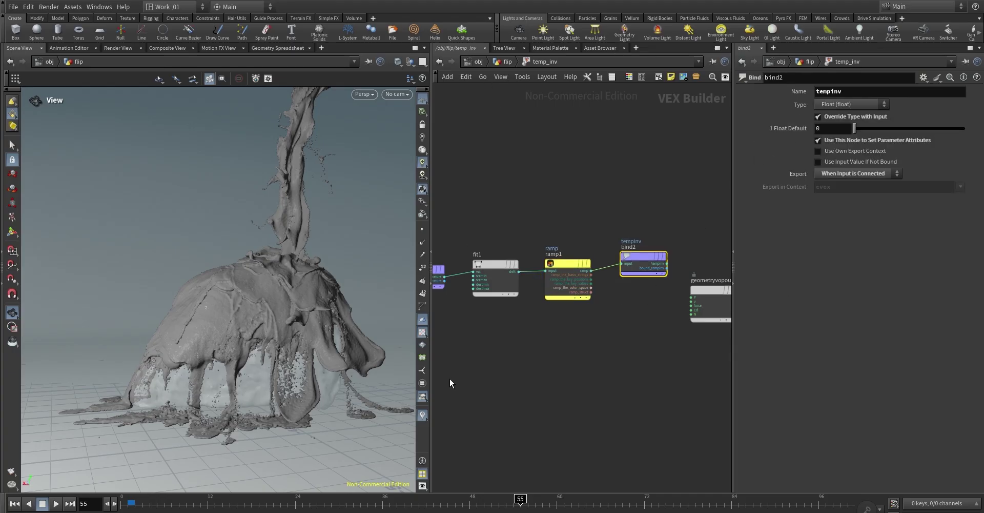
Step: Enable the tempinv visualizer, return to /obj/flip and scrub back to an early frame
{"action": "left_click", "coordinate": [423, 416]}
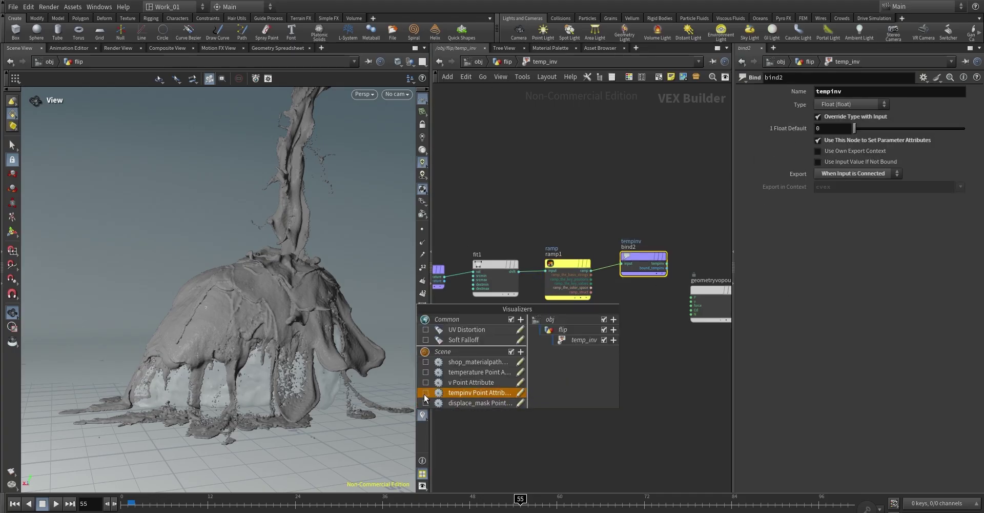
{"action": "left_click", "coordinate": [426, 392]}
{"action": "left_click", "coordinate": [481, 340]}
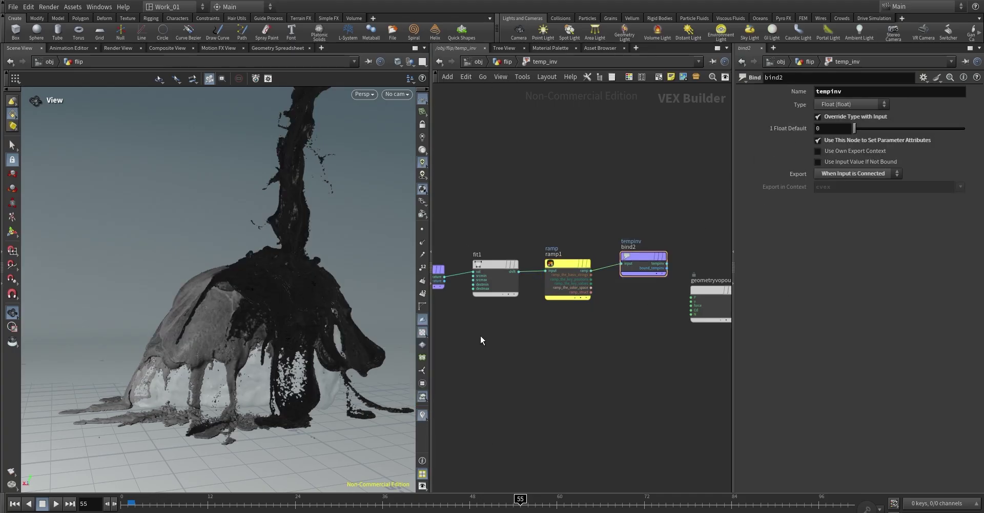
{"action": "left_click", "coordinate": [500, 62]}
{"action": "left_click_drag", "start_coordinate": [196, 502], "coordinate": [798, 495]}
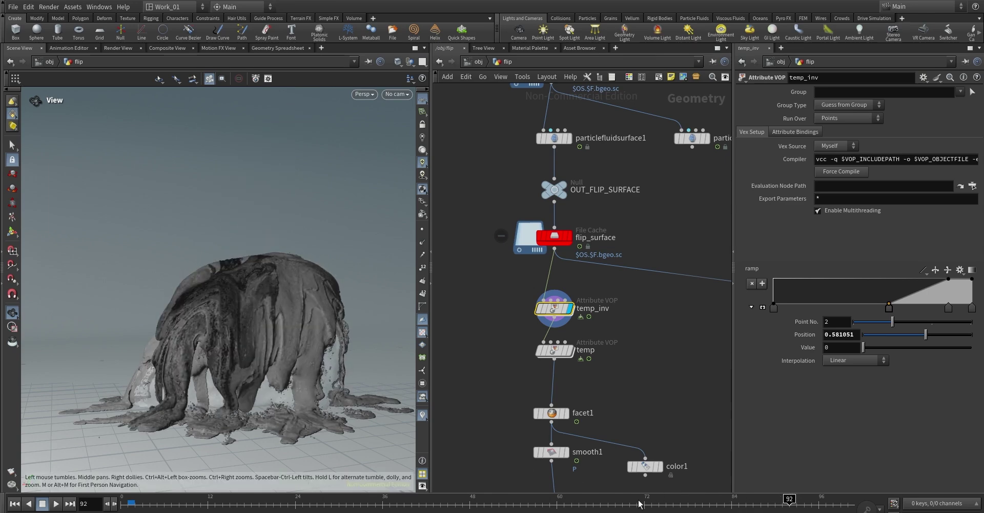
{"action": "left_click_drag", "start_coordinate": [796, 504], "coordinate": [259, 503]}
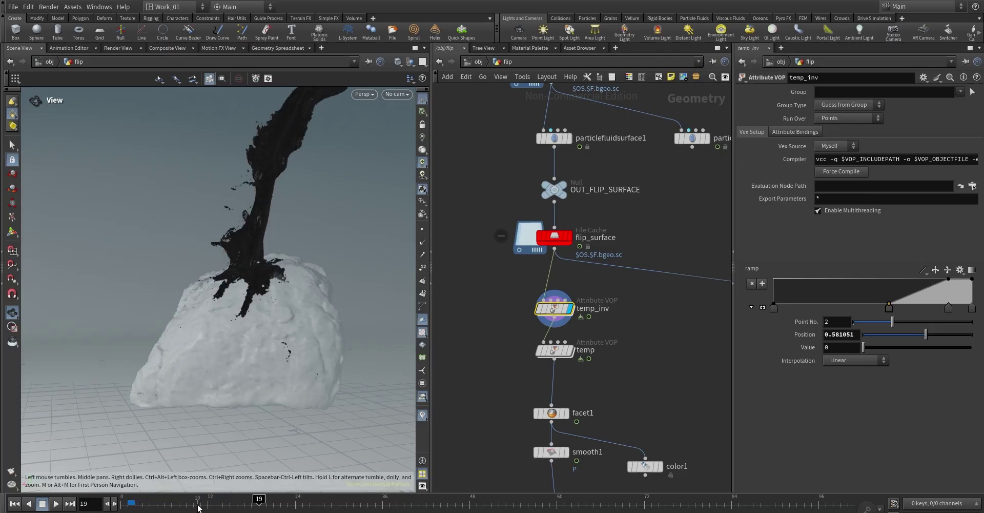
Step: Inspect ramp1's ramp inside the temp node, then return to the flip network
{"action": "double_click", "coordinate": [563, 351]}
{"action": "left_click_drag", "start_coordinate": [659, 277], "coordinate": [635, 259]}
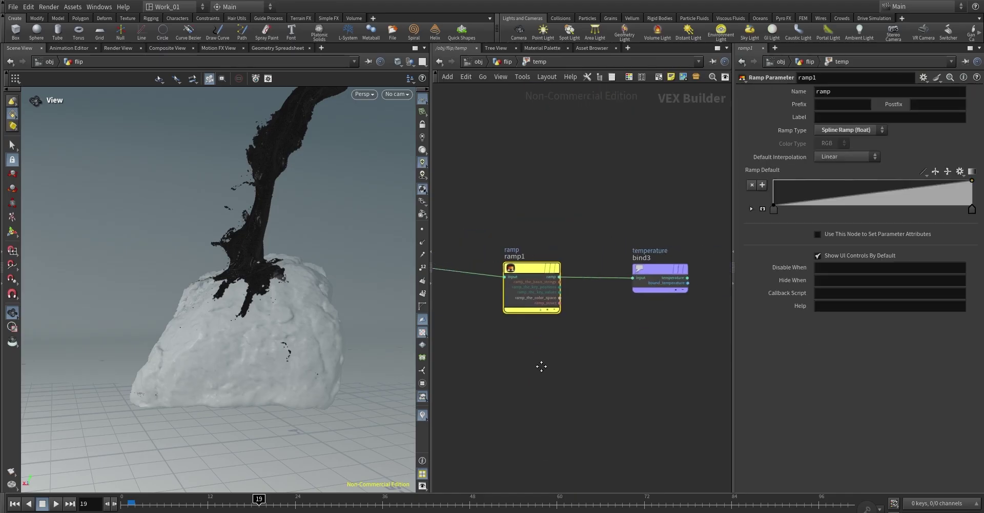
{"action": "left_click", "coordinate": [506, 61]}
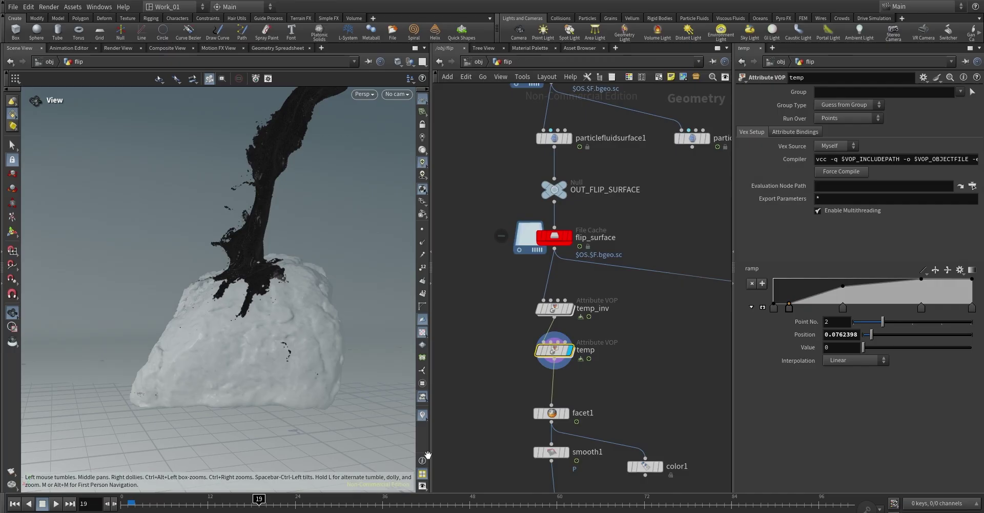
Step: Turn off the tempinv visualizer and display the temp node's output at frame 74
{"action": "left_click", "coordinate": [423, 414]}
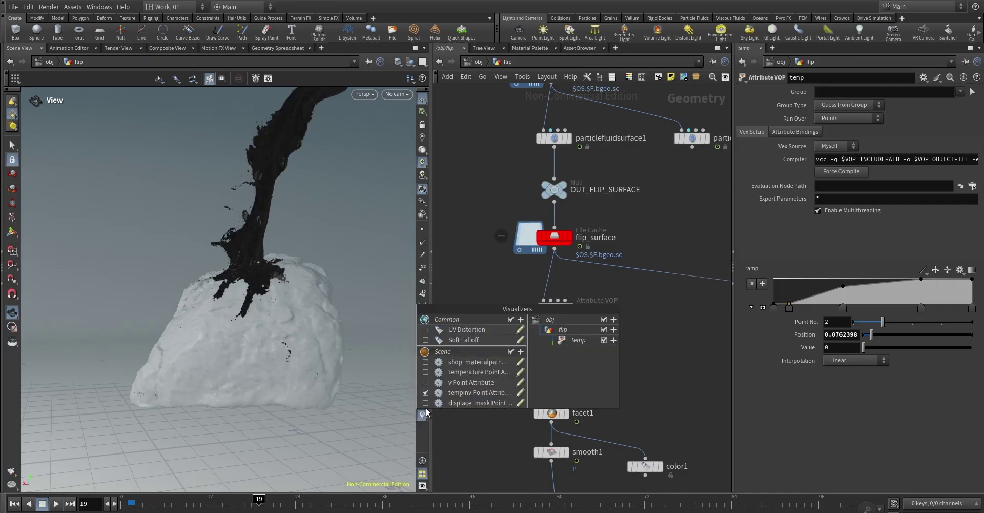
{"action": "left_click", "coordinate": [426, 395]}
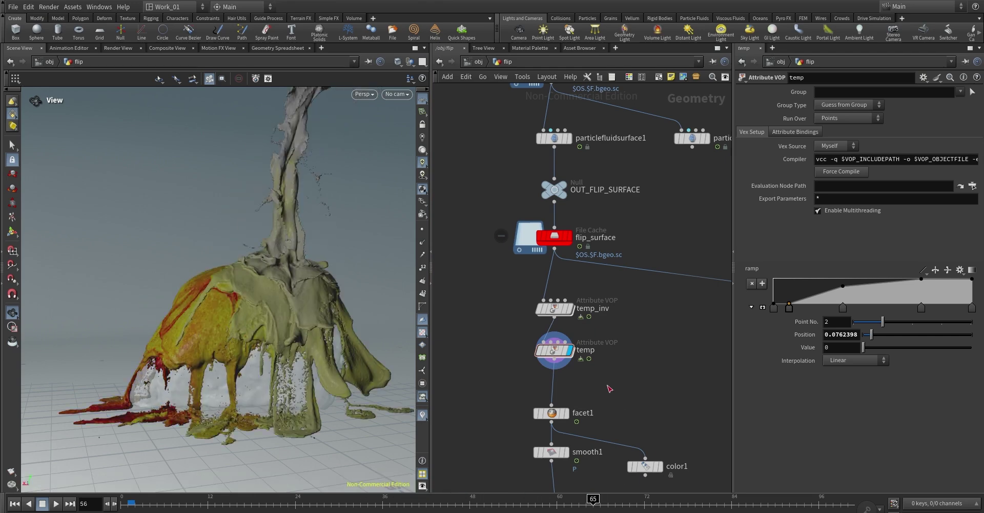
{"action": "left_click", "coordinate": [537, 354]}
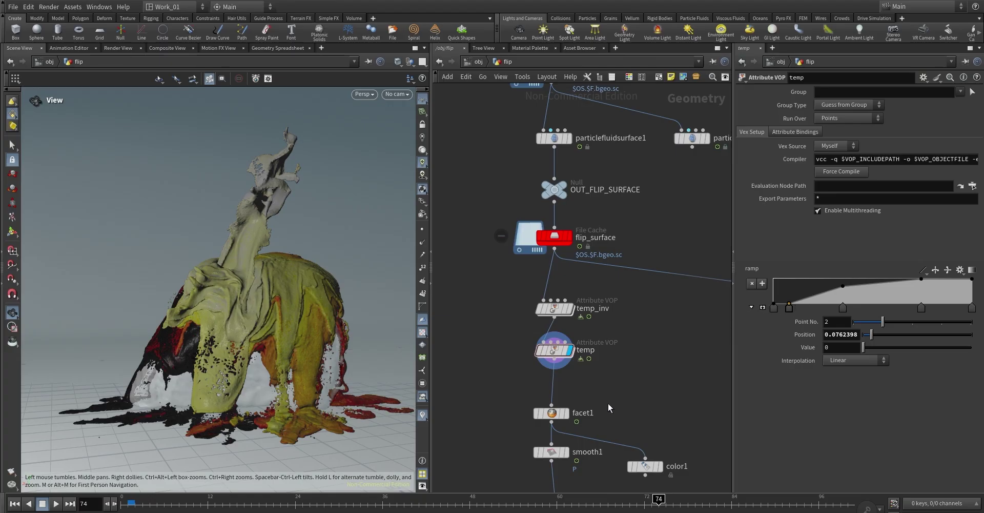
Step: Inspect facet1 and smooth1, then display color2 and check its temperature attribute
{"action": "middle_click_drag", "start_coordinate": [608, 403], "coordinate": [624, 320]}
{"action": "left_click", "coordinate": [566, 328]}
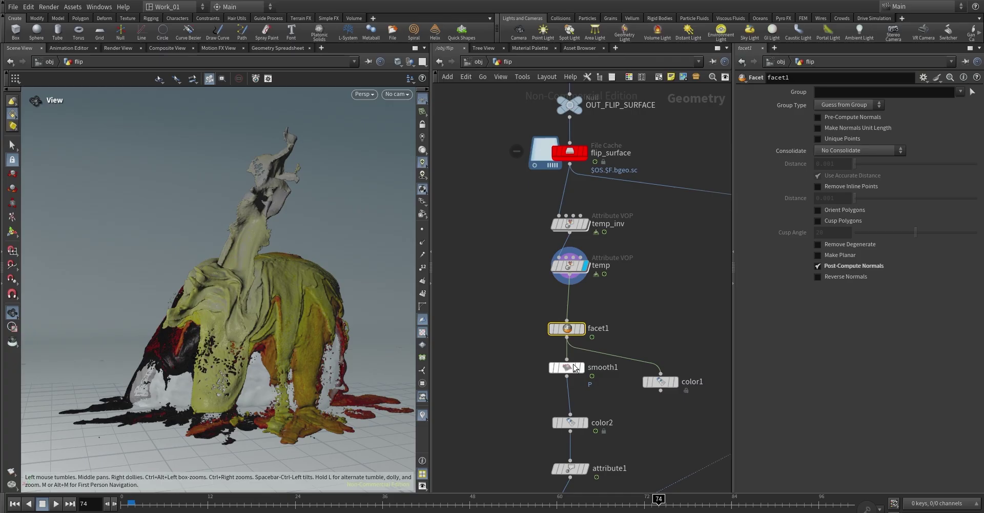
{"action": "left_click", "coordinate": [575, 367]}
{"action": "middle_click_drag", "start_coordinate": [605, 384], "coordinate": [608, 352]}
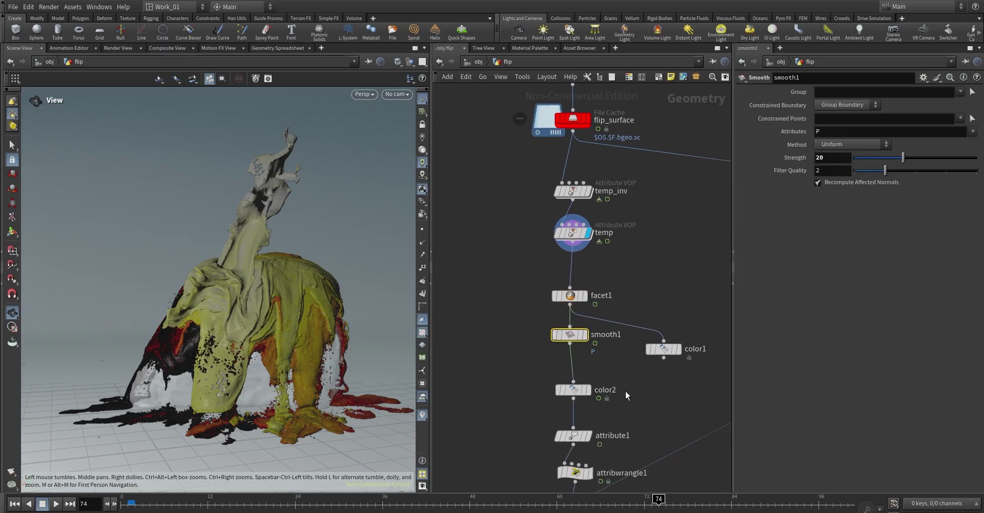
{"action": "mouse_move", "coordinate": [593, 392]}
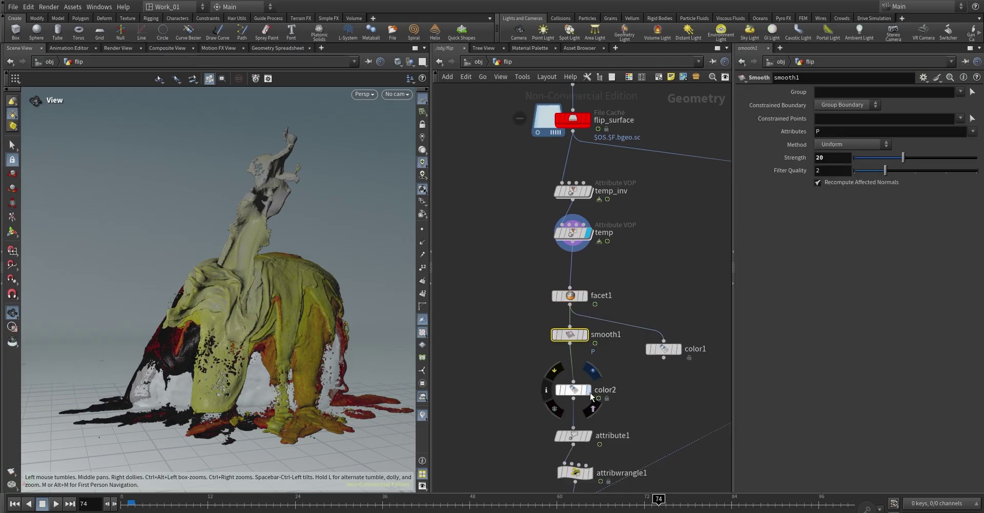
{"action": "left_click", "coordinate": [589, 390]}
{"action": "left_click", "coordinate": [577, 390]}
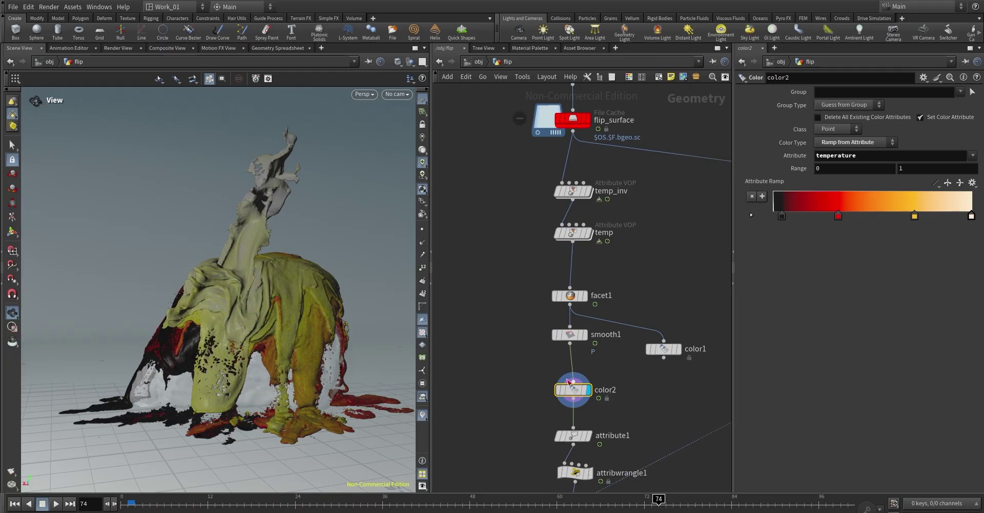
{"action": "left_click_drag", "start_coordinate": [858, 156], "coordinate": [775, 171]}
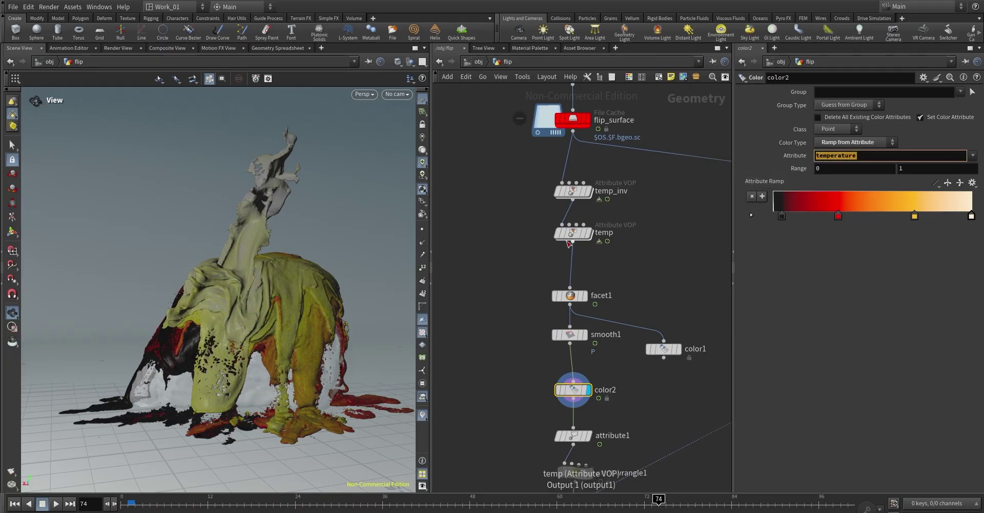
Step: Orbit the coloured fluid, compare temp's ramp with color2, and scrub back to around frame 25
{"action": "mouse_move", "coordinate": [252, 281]}
{"action": "left_mouse_down"}
{"action": "mouse_move", "coordinate": [278, 278]}
{"action": "mouse_move", "coordinate": [267, 272]}
{"action": "left_mouse_up"}
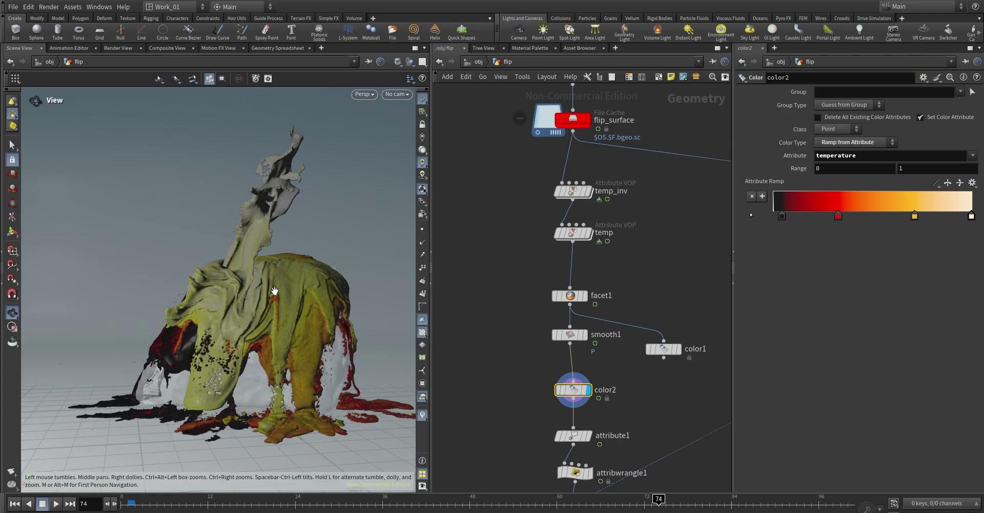
{"action": "left_click_drag", "start_coordinate": [275, 290], "coordinate": [292, 287]}
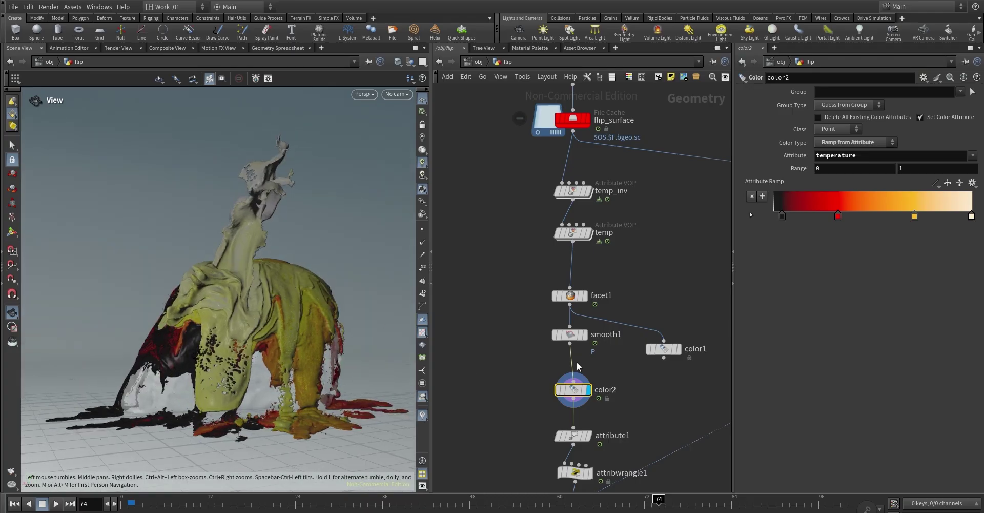
{"action": "left_click", "coordinate": [585, 235]}
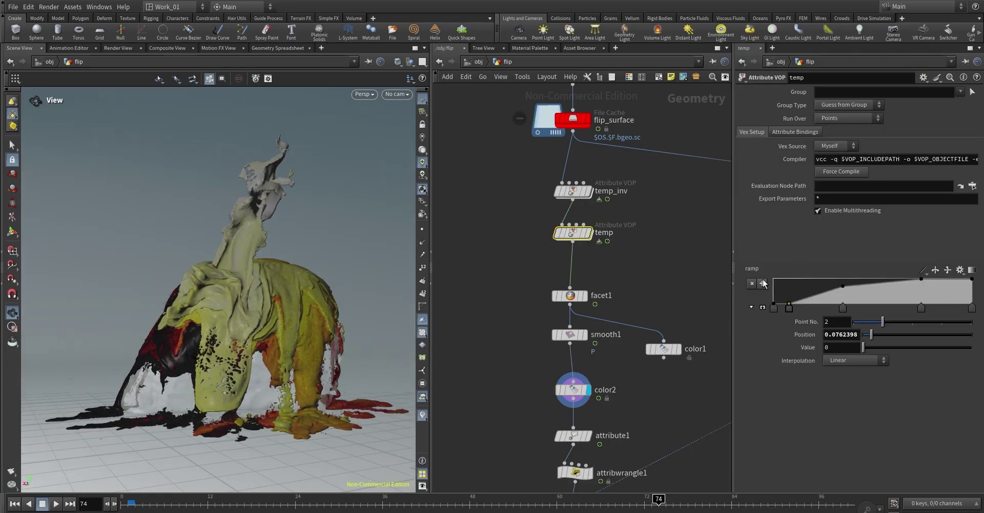
{"action": "left_click", "coordinate": [569, 390]}
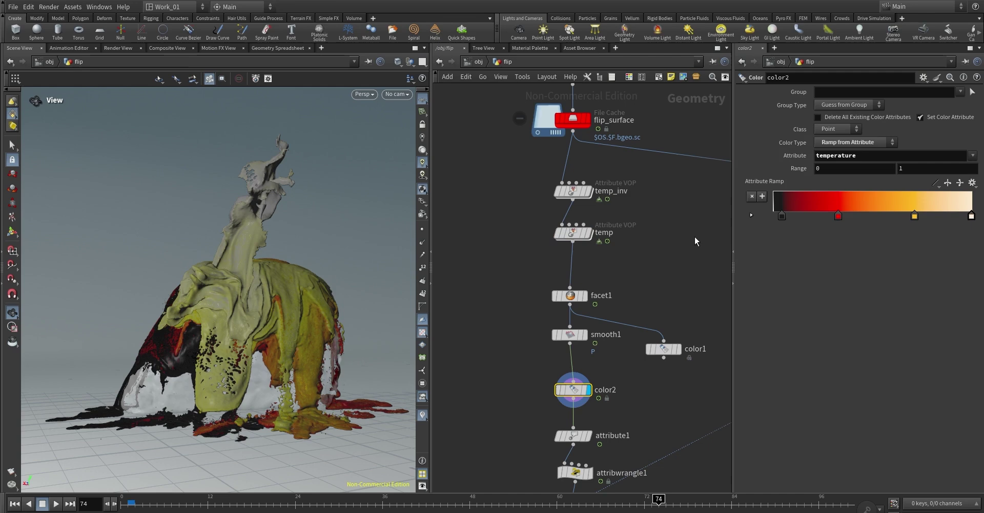
{"action": "left_click_drag", "start_coordinate": [358, 312], "coordinate": [241, 283]}
{"action": "left_click_drag", "start_coordinate": [237, 236], "coordinate": [224, 240]}
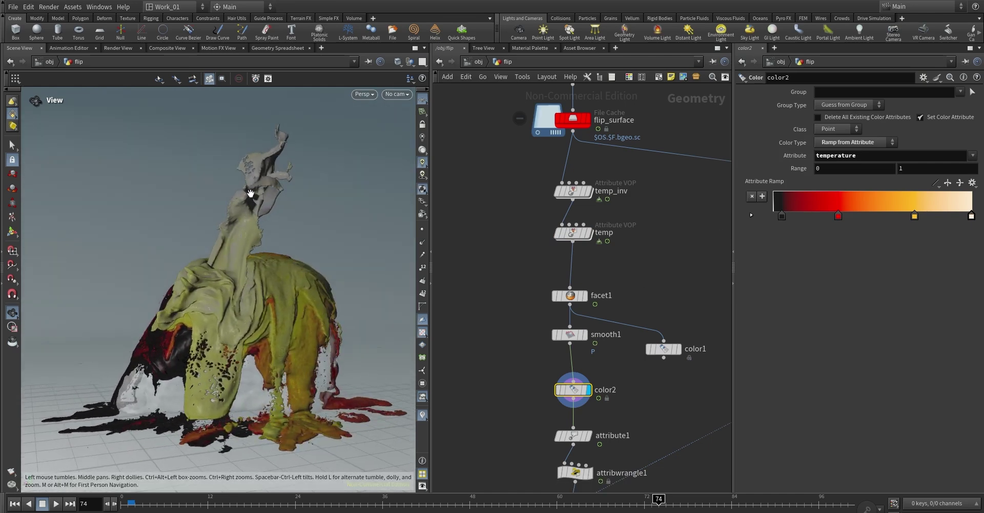
{"action": "left_click_drag", "start_coordinate": [248, 191], "coordinate": [243, 247]}
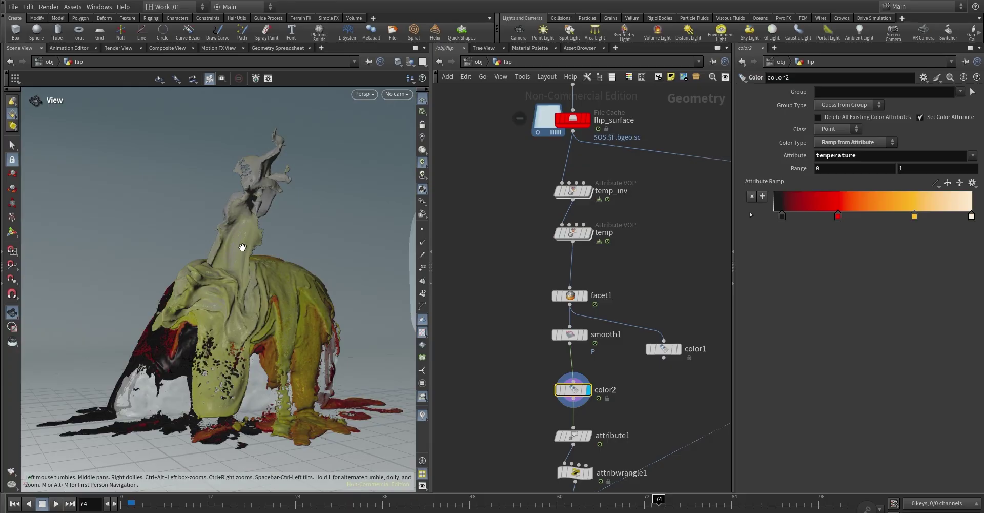
{"action": "mouse_move", "coordinate": [260, 324]}
{"action": "left_mouse_down"}
{"action": "mouse_move", "coordinate": [236, 308]}
{"action": "mouse_move", "coordinate": [257, 324]}
{"action": "left_mouse_up"}
{"action": "left_click_drag", "start_coordinate": [186, 509], "coordinate": [302, 505]}
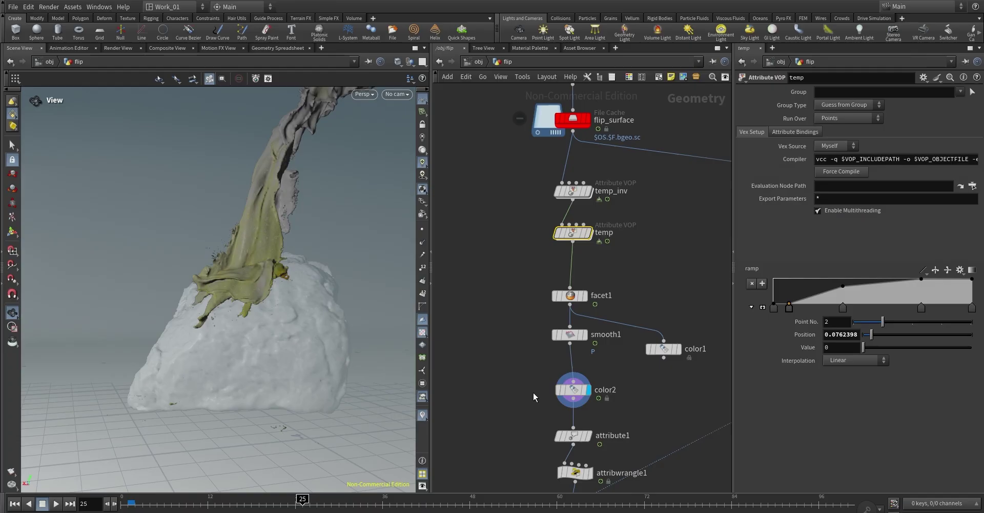
{"action": "left_click", "coordinate": [560, 391]}
{"action": "mouse_move", "coordinate": [555, 386]}
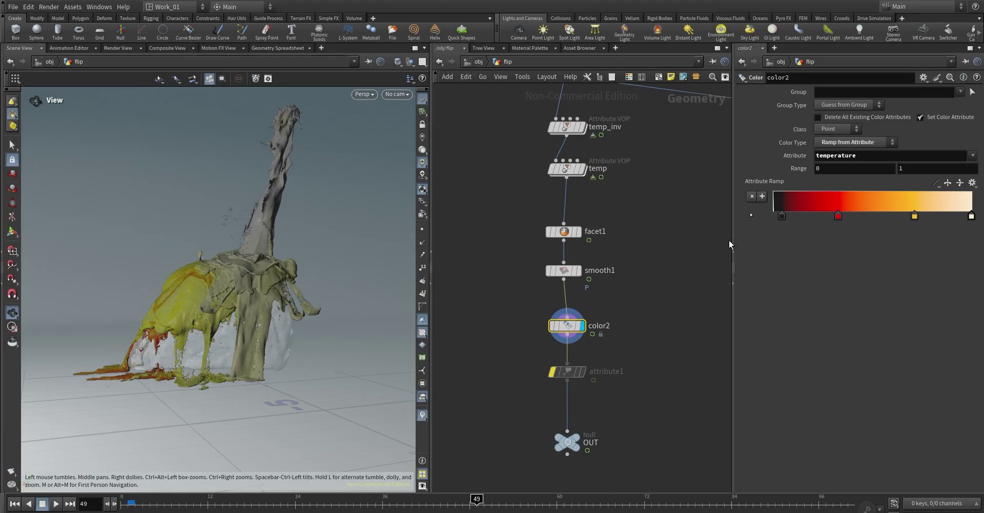
Step: Check color2's info window, then un-bypass attribute1 renaming Cd to Color
{"action": "left_click", "coordinate": [543, 331]}
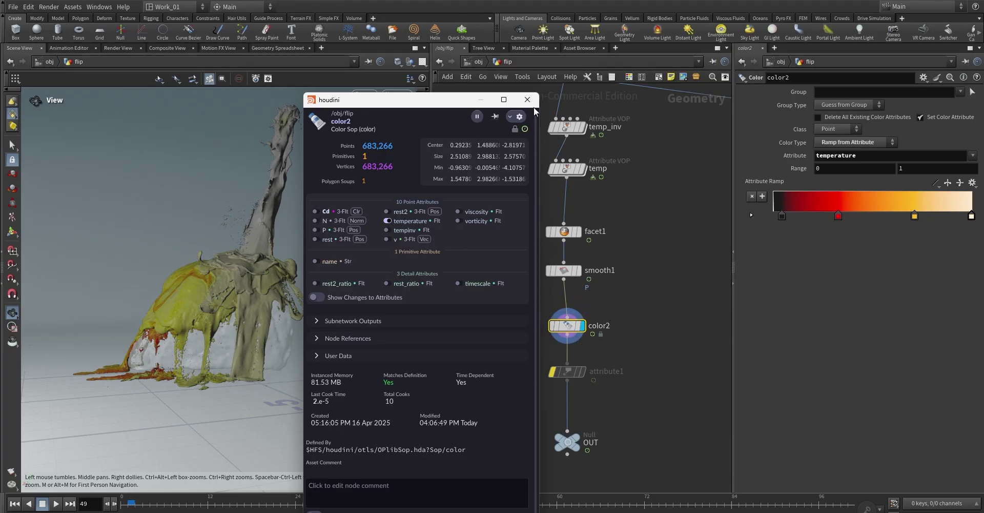
{"action": "left_click", "coordinate": [527, 100]}
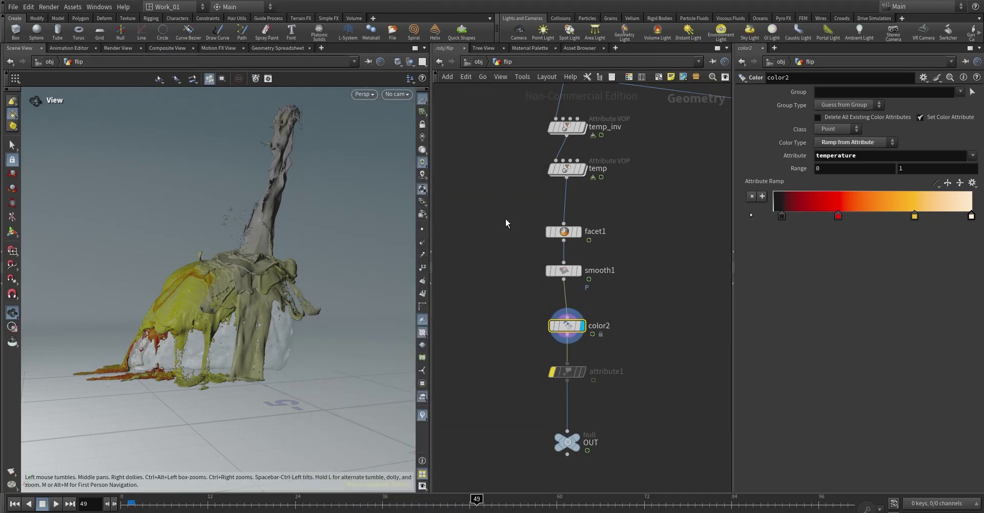
{"action": "left_click", "coordinate": [567, 371]}
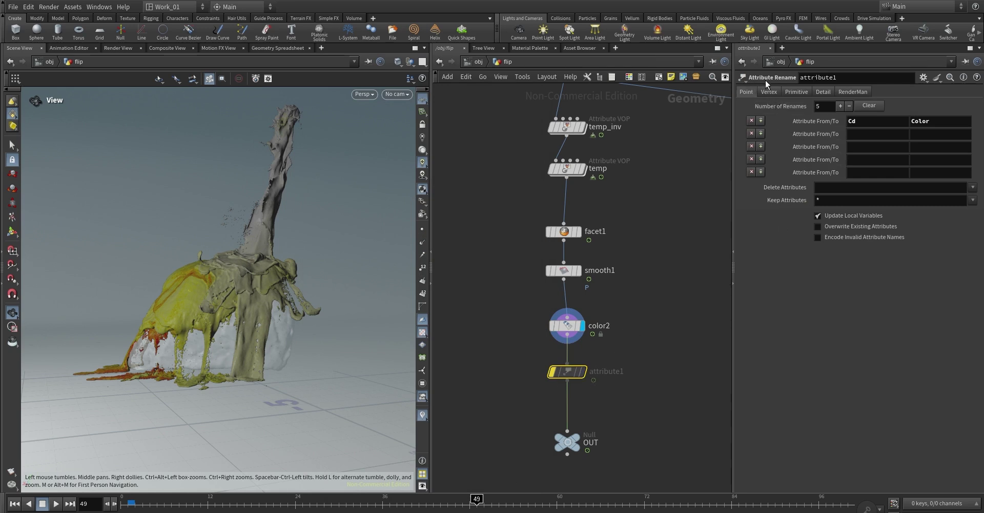
{"action": "left_click", "coordinate": [868, 123]}
{"action": "left_click", "coordinate": [551, 372]}
Step: Display the OUT node and confirm attribute1's output now carries Color
{"action": "left_click", "coordinate": [576, 438]}
{"action": "left_click", "coordinate": [567, 442]}
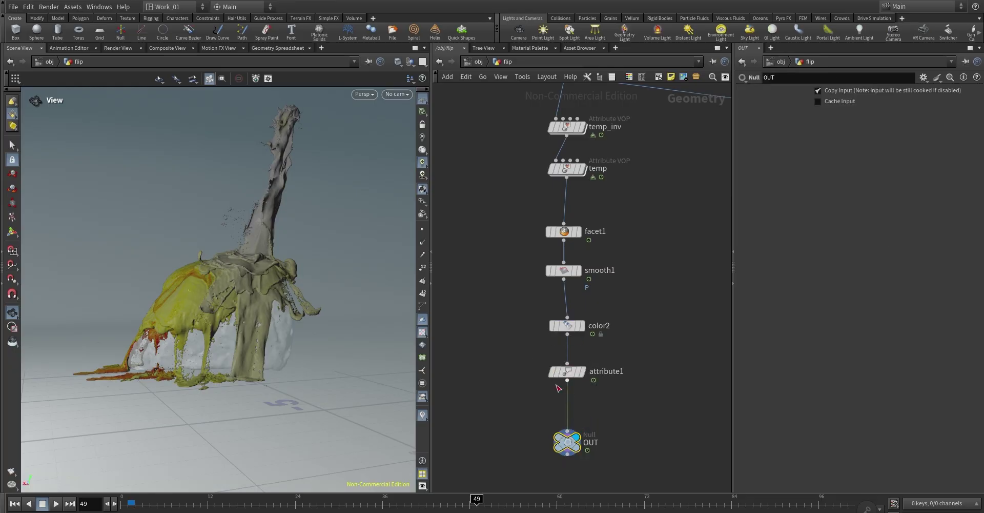
{"action": "left_click", "coordinate": [551, 373]}
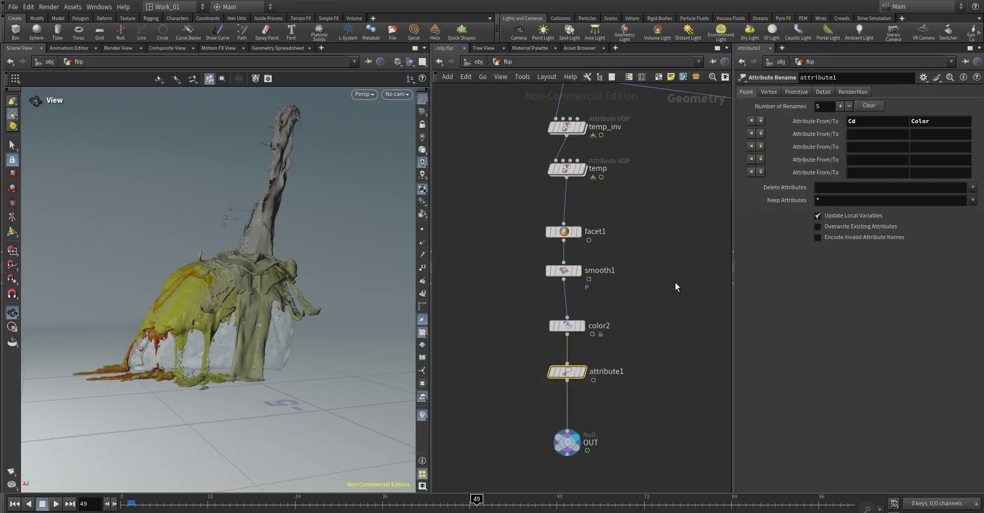
{"action": "middle_click", "coordinate": [567, 371]}
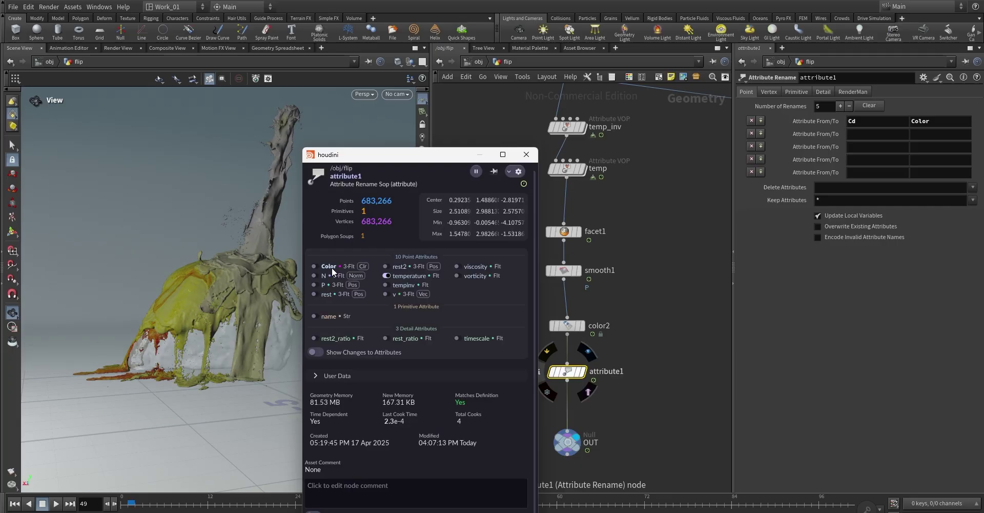
{"action": "left_click", "coordinate": [526, 155]}
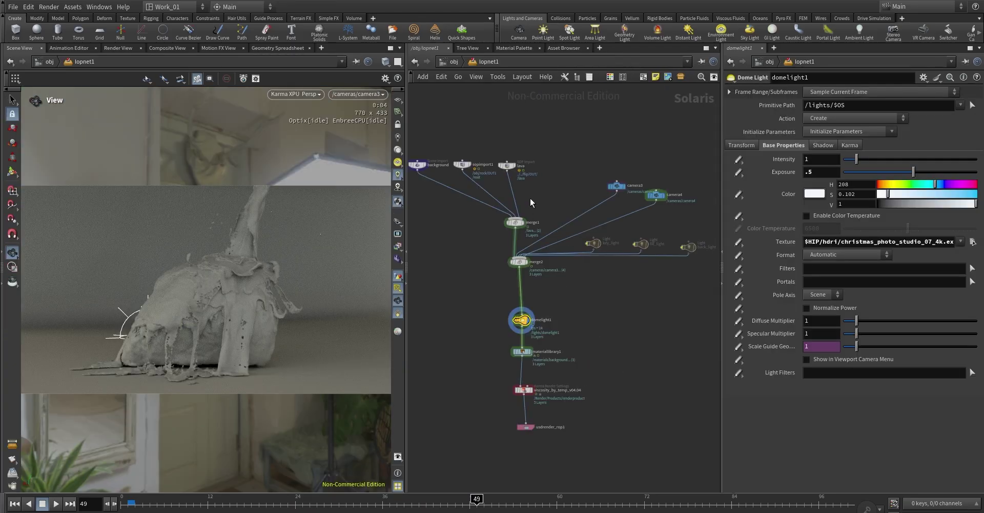
Step: Inspect the sopimport1, lava import and camera3 settings in the stage network
{"action": "left_click_drag", "start_coordinate": [429, 163], "coordinate": [431, 189]}
{"action": "left_click", "coordinate": [484, 164]}
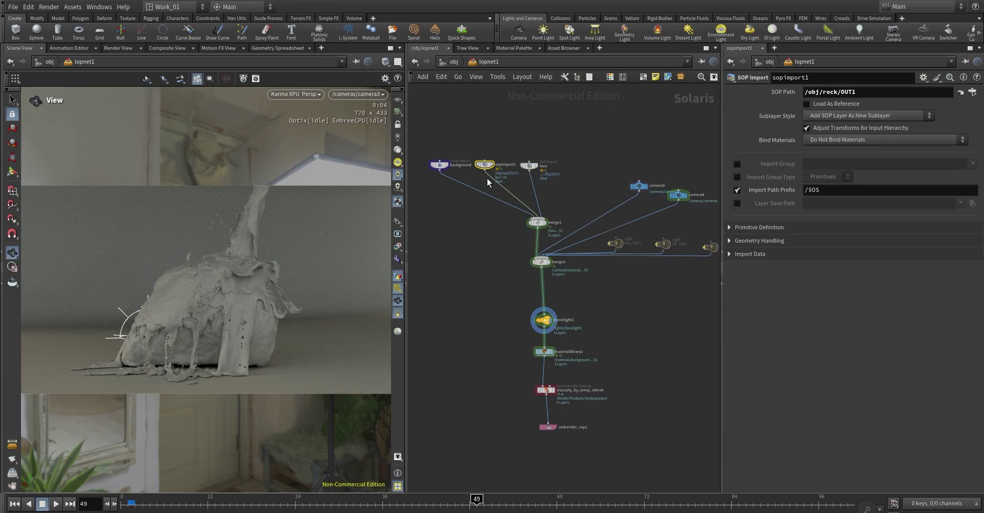
{"action": "left_click", "coordinate": [529, 165]}
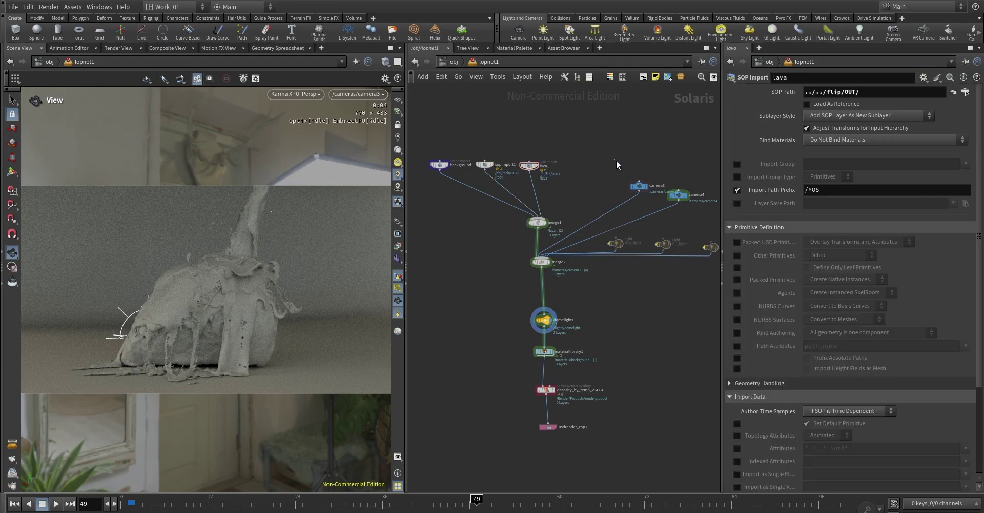
{"action": "left_click", "coordinate": [638, 185]}
Step: Check the dome light settings, then dive into materiallibrary1
{"action": "middle_click_drag", "start_coordinate": [573, 270], "coordinate": [548, 230]}
{"action": "scroll", "coordinate": [547, 230], "scroll_direction": "up", "scroll_amount": 3}
{"action": "left_click", "coordinate": [501, 295]}
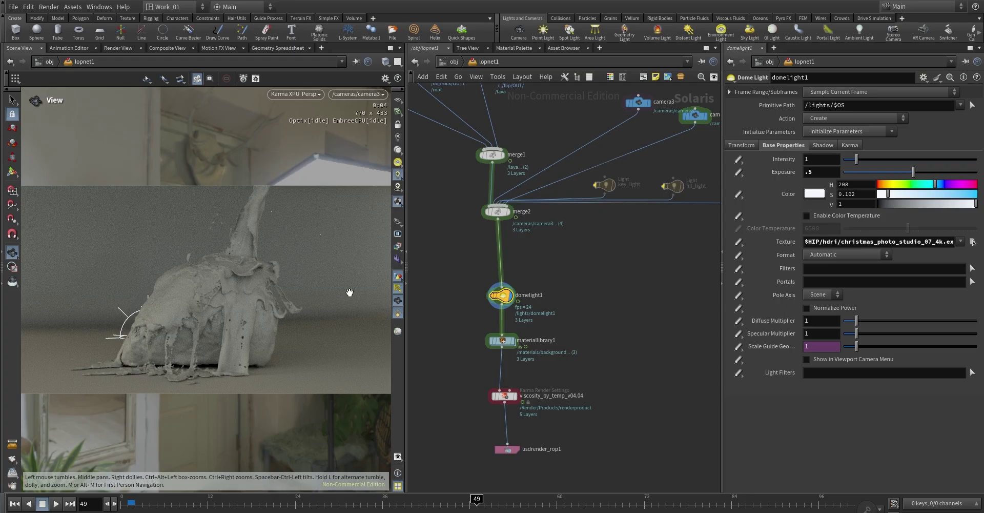
{"action": "double_click", "coordinate": [502, 340]}
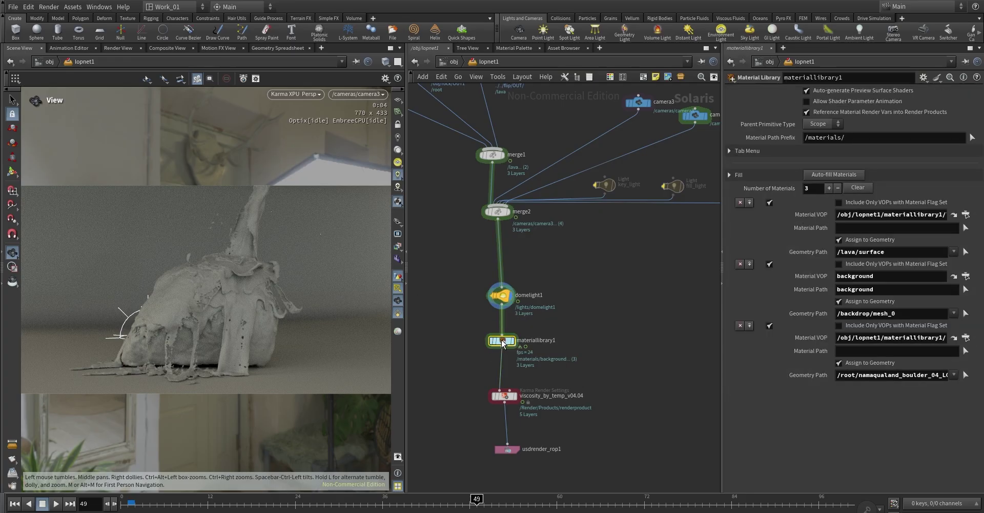
Step: Select the background, rock and lava materials, then dive into the lava material
{"action": "left_click_drag", "start_coordinate": [620, 262], "coordinate": [621, 264]}
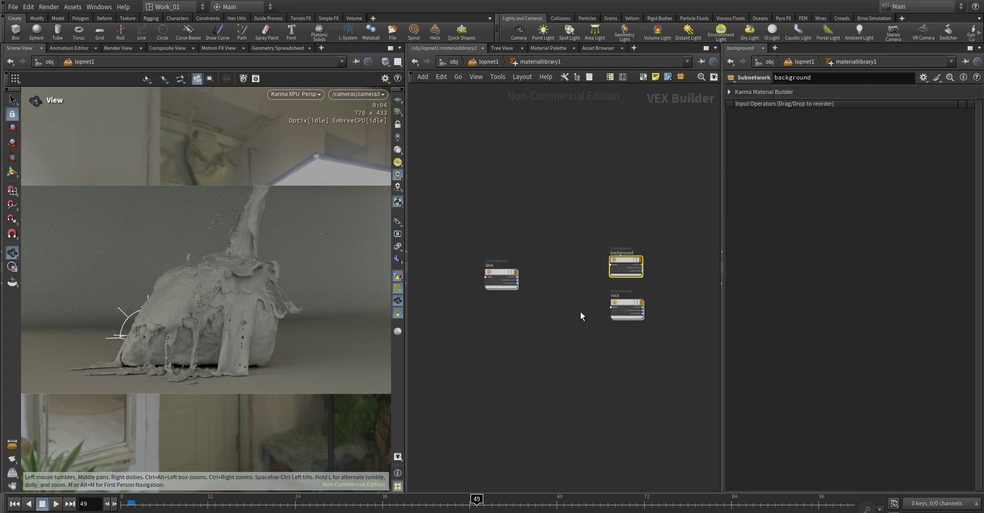
{"action": "left_click", "coordinate": [616, 311]}
{"action": "left_click", "coordinate": [497, 277]}
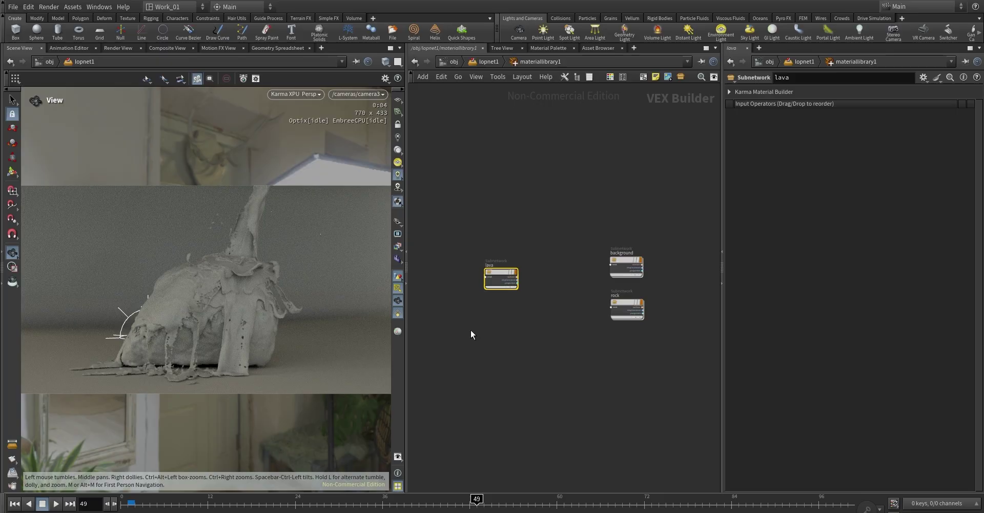
{"action": "double_click", "coordinate": [503, 273]}
Step: Inspect mtlxstandard_surface and the tempinv-reading mtlxgeompropvalue node's parameters
{"action": "scroll", "coordinate": [553, 285], "scroll_direction": "up", "scroll_amount": 3}
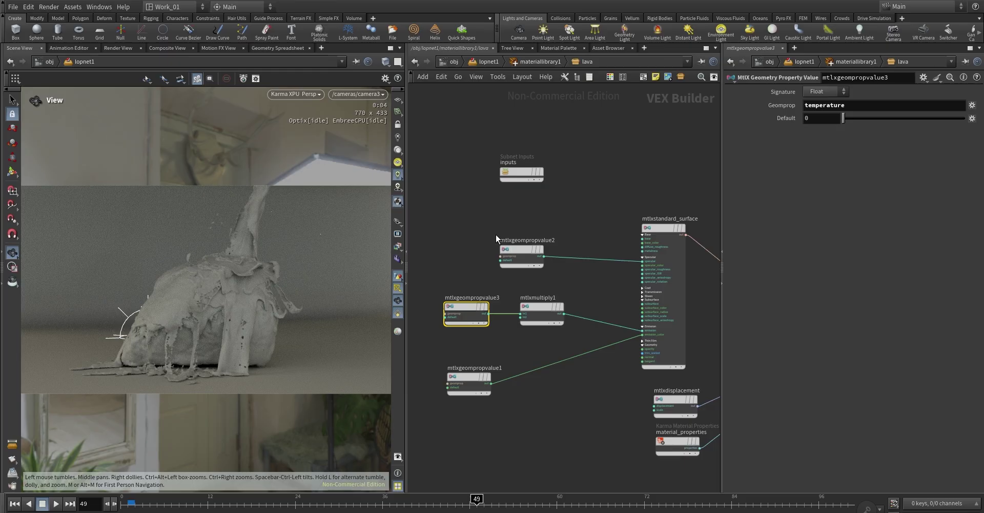
{"action": "left_click", "coordinate": [657, 232]}
{"action": "middle_click_drag", "start_coordinate": [664, 207], "coordinate": [610, 212]}
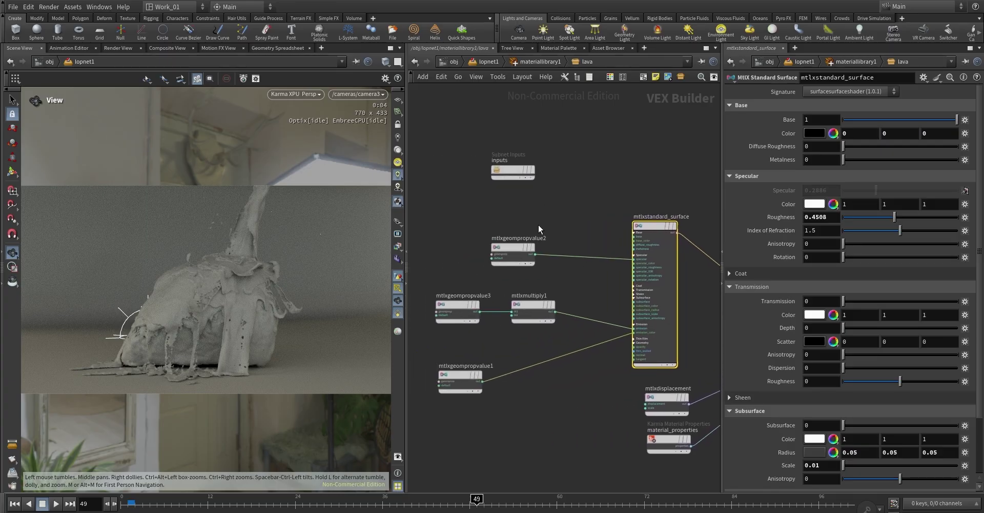
{"action": "left_click", "coordinate": [513, 249]}
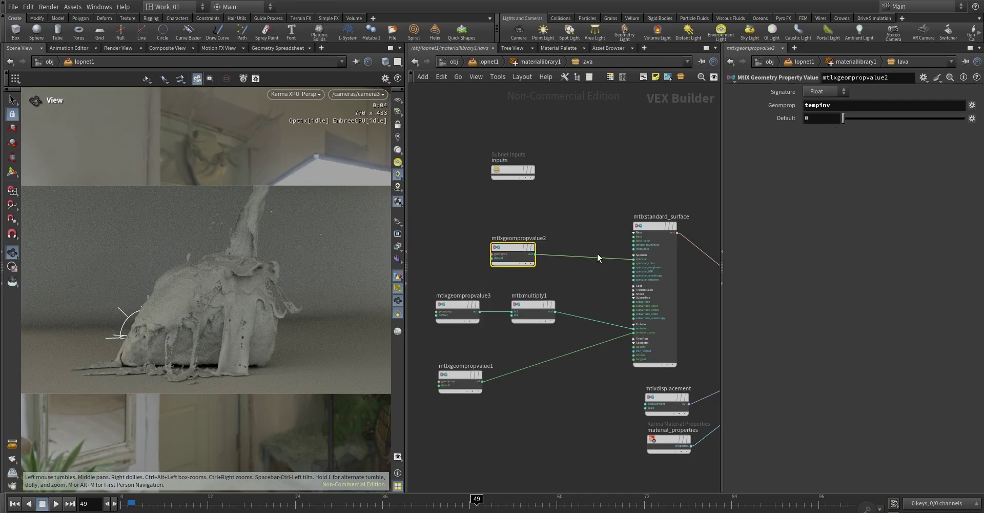
{"action": "scroll", "coordinate": [598, 253], "scroll_direction": "up", "scroll_amount": 3}
{"action": "left_click", "coordinate": [663, 210]}
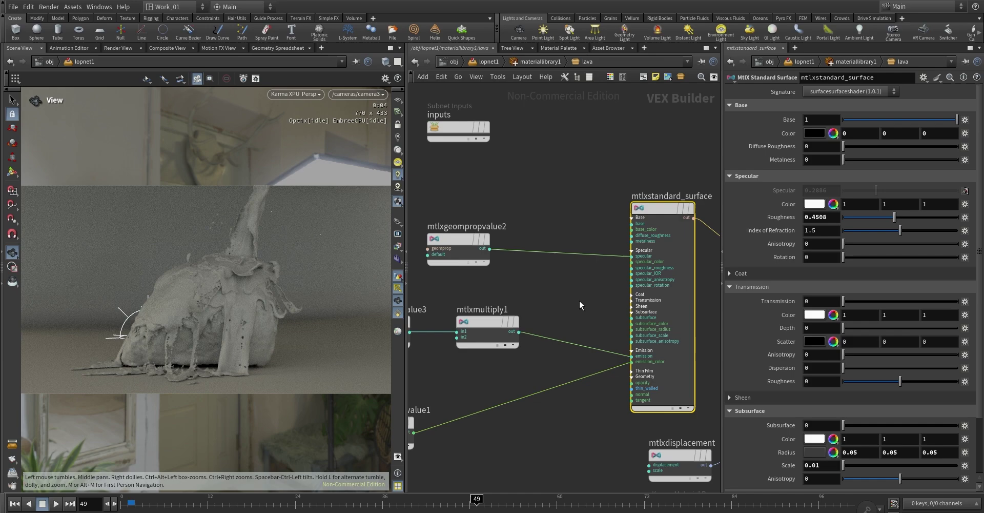
{"action": "middle_click_drag", "start_coordinate": [571, 301], "coordinate": [564, 235]}
{"action": "scroll", "coordinate": [789, 359], "scroll_direction": "down", "scroll_amount": 5}
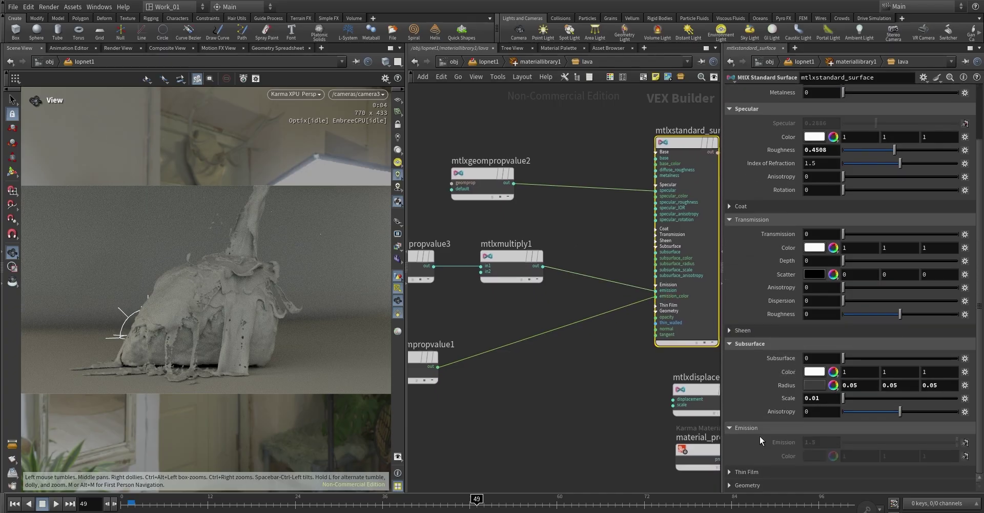
{"action": "middle_click_drag", "start_coordinate": [597, 301], "coordinate": [664, 304]}
{"action": "left_click_drag", "start_coordinate": [509, 236], "coordinate": [454, 288]}
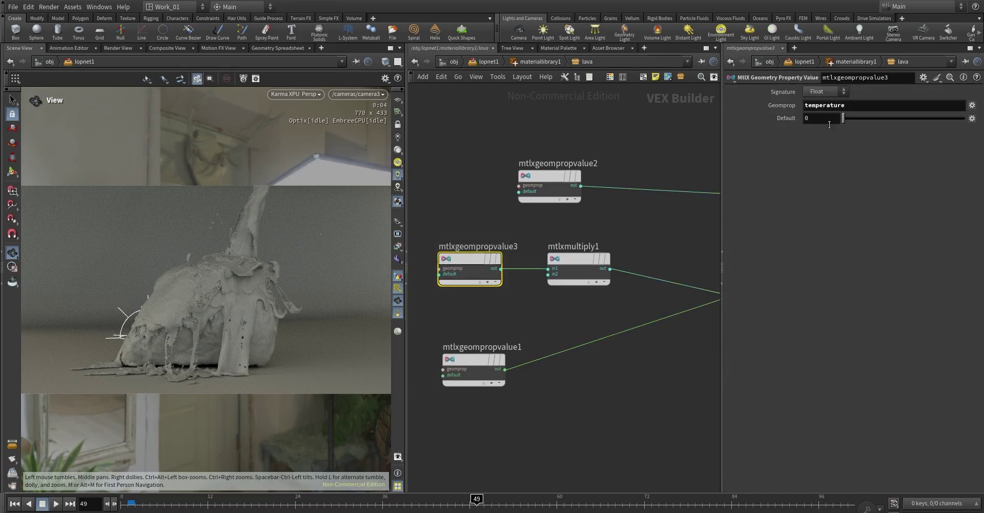
{"action": "left_click_drag", "start_coordinate": [641, 227], "coordinate": [552, 307]}
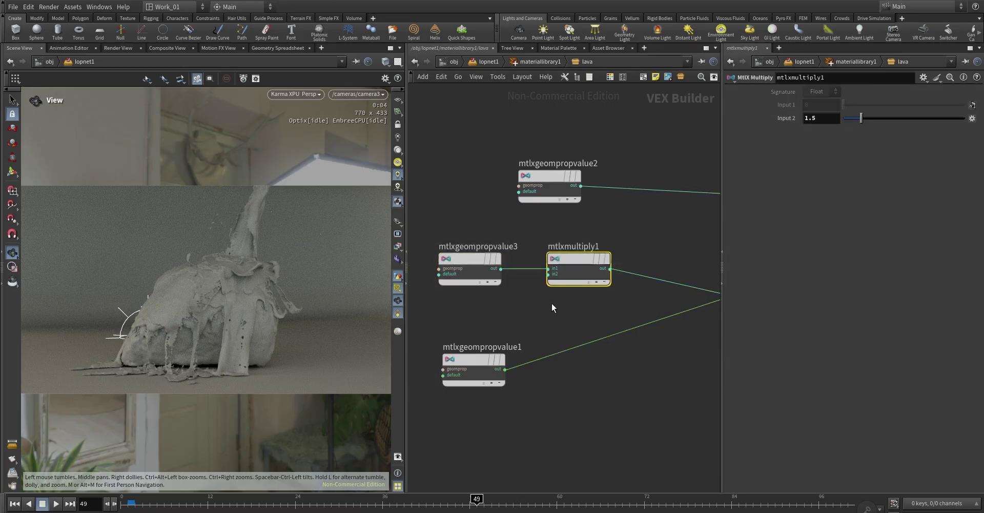
{"action": "middle_click_drag", "start_coordinate": [670, 238], "coordinate": [628, 235]}
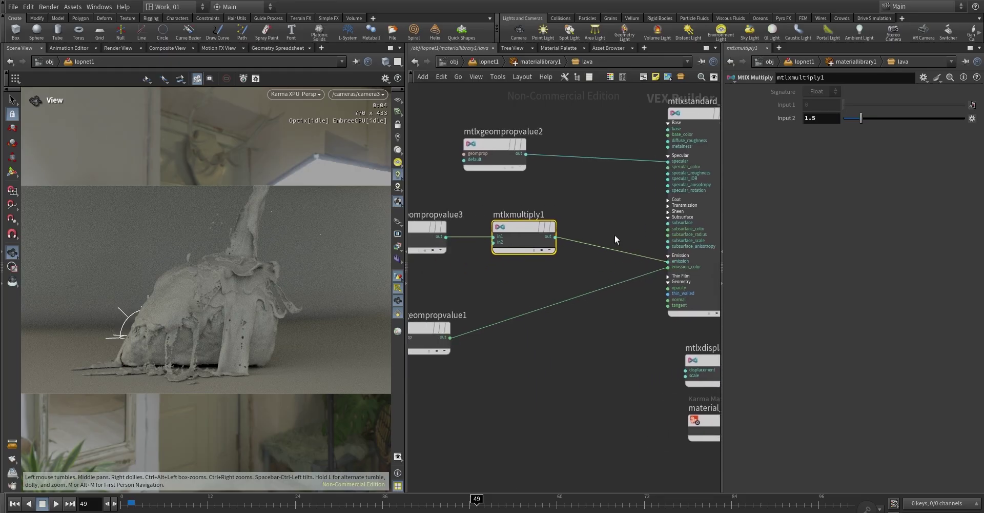
{"action": "middle_click_drag", "start_coordinate": [511, 287], "coordinate": [563, 285]}
{"action": "left_click", "coordinate": [477, 327]}
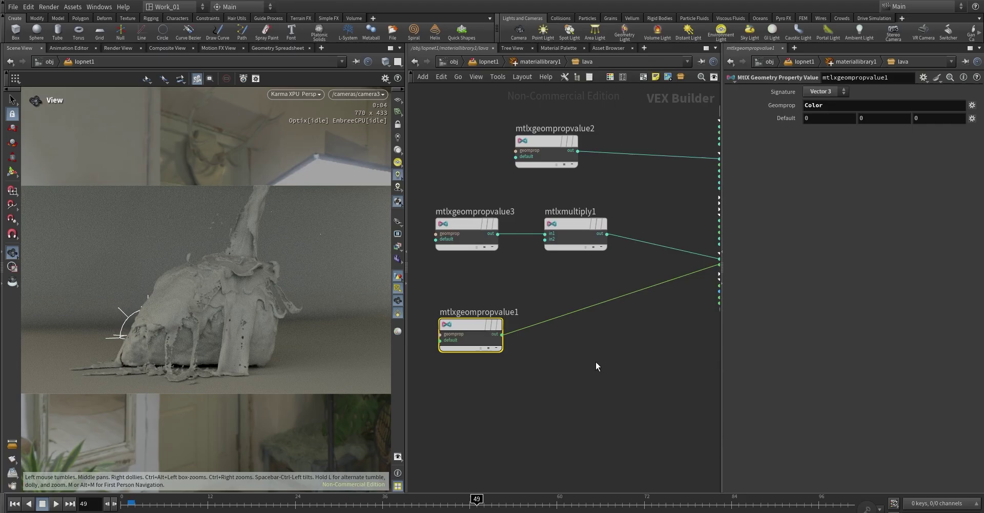
{"action": "middle_click_drag", "start_coordinate": [614, 357], "coordinate": [571, 373]}
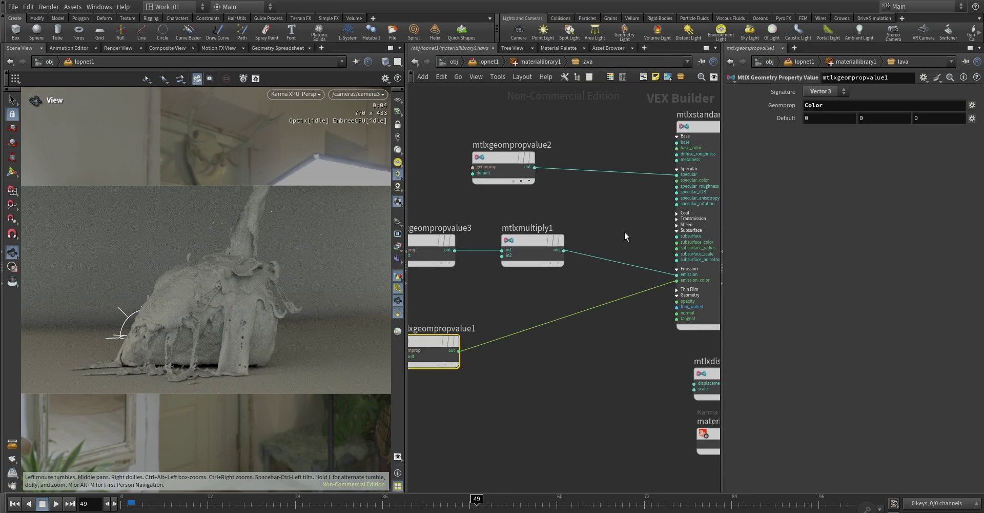
Step: Return to the LOP network, display materiallibrary1, and check the render at frames 48 and 40
{"action": "left_click", "coordinate": [541, 61]}
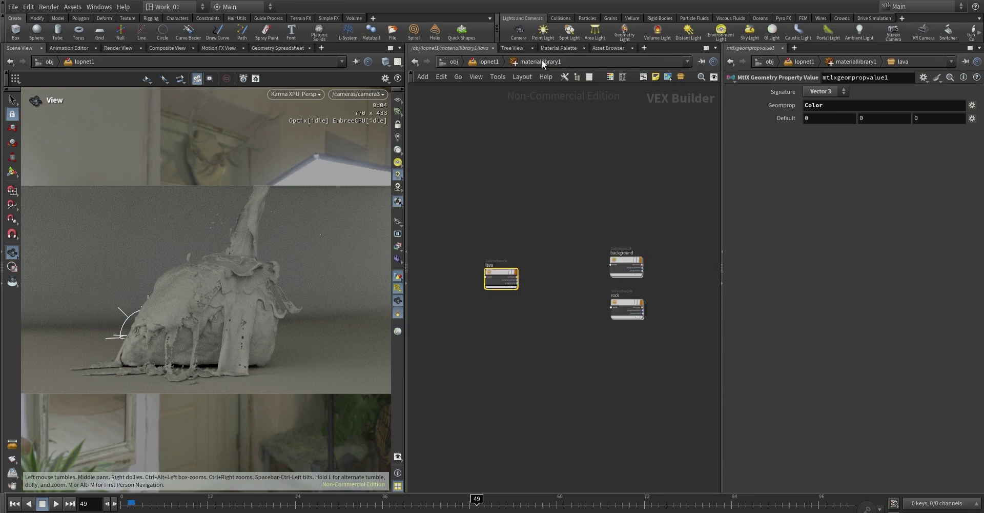
{"action": "left_click", "coordinate": [489, 62]}
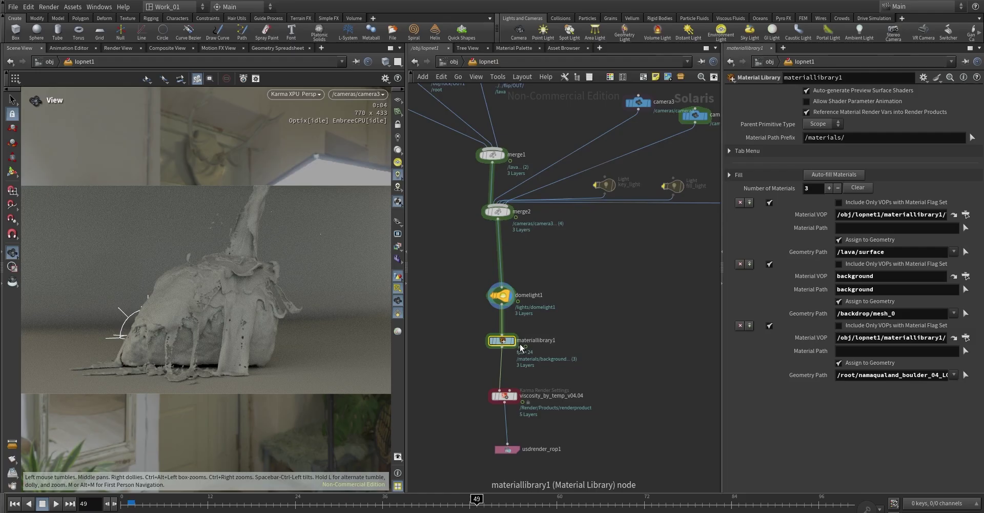
{"action": "left_click", "coordinate": [497, 343]}
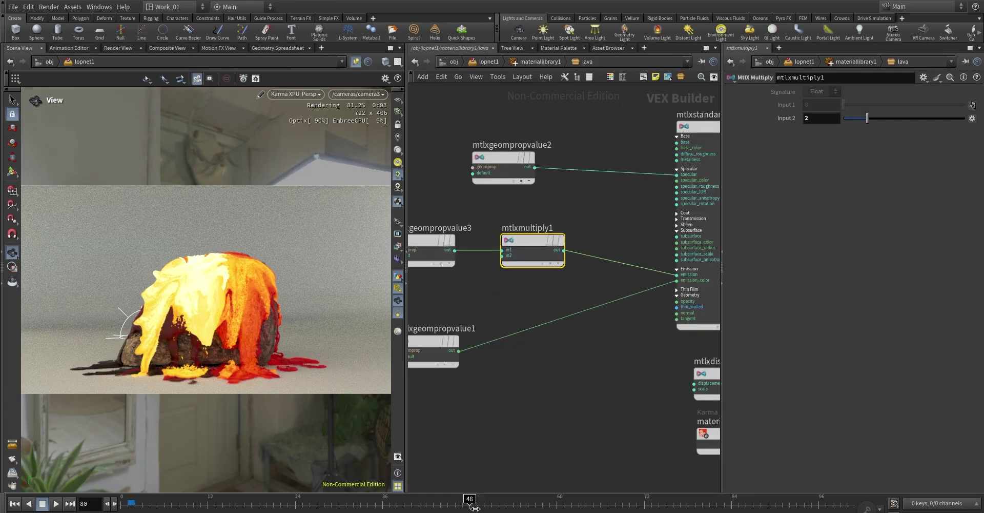
{"action": "left_click", "coordinate": [475, 508]}
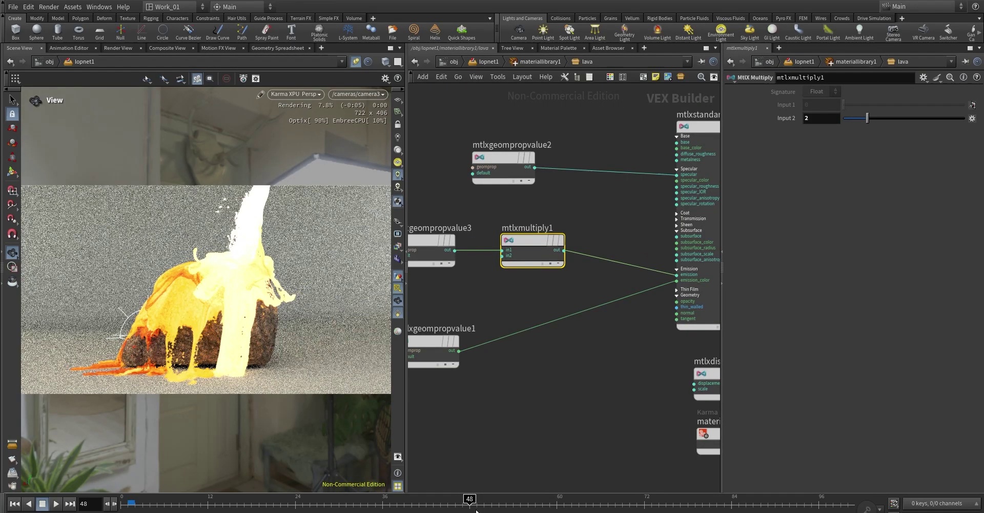
{"action": "left_click", "coordinate": [411, 509]}
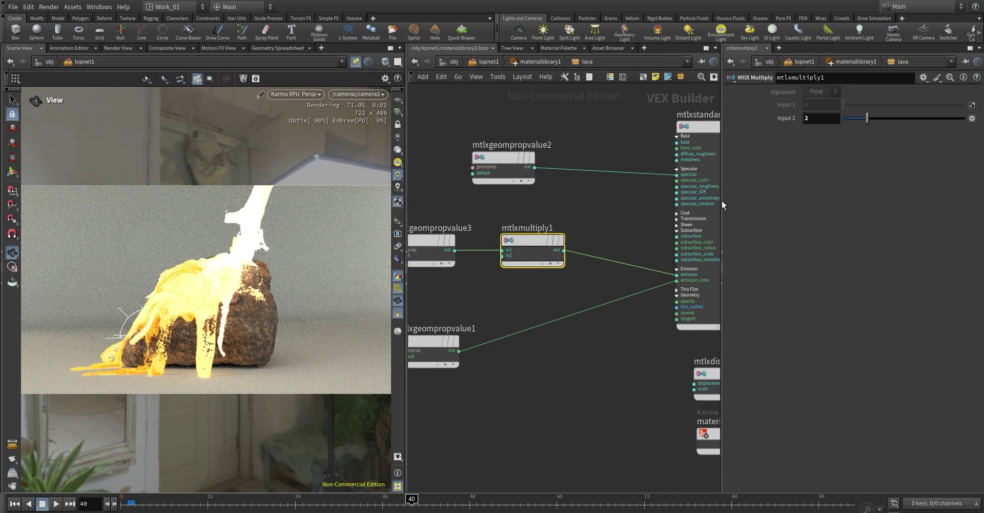
Step: Set the lava emission multiplier to 1.5 and check the result at frame 60
{"action": "key", "text": "BackSpace"}
{"action": "type", "text": "1.5"}
{"action": "key", "text": "Return"}
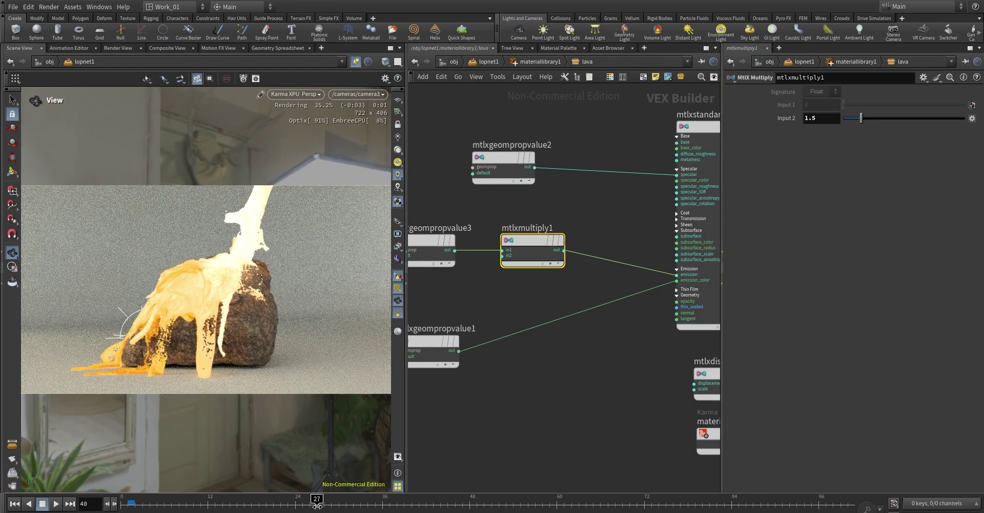
{"action": "left_click", "coordinate": [557, 503]}
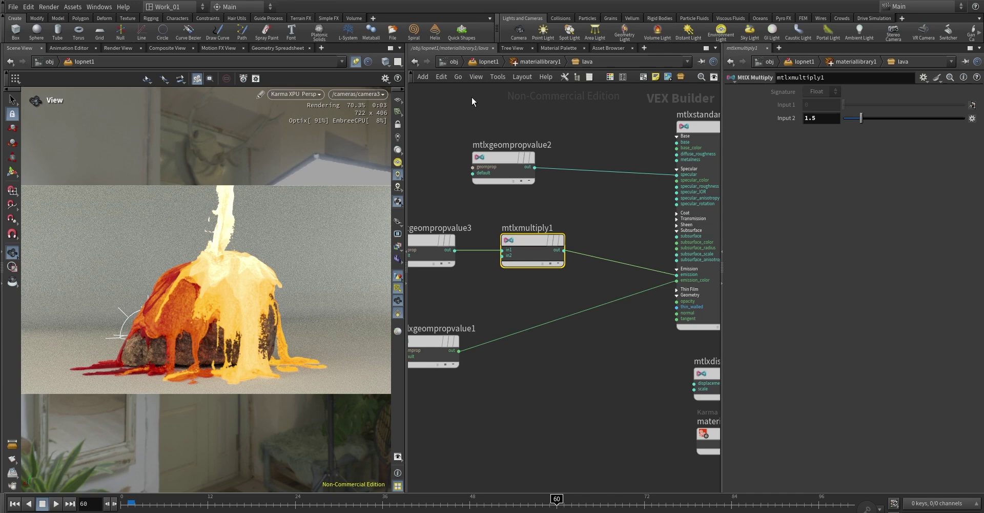
{"action": "left_click", "coordinate": [458, 60]}
Step: In /obj/flip, widen color2's black cold band and shift its red key hotter, previewing frames 10 and 16
{"action": "double_click", "coordinate": [554, 253]}
{"action": "left_click_drag", "start_coordinate": [486, 309], "coordinate": [605, 340]}
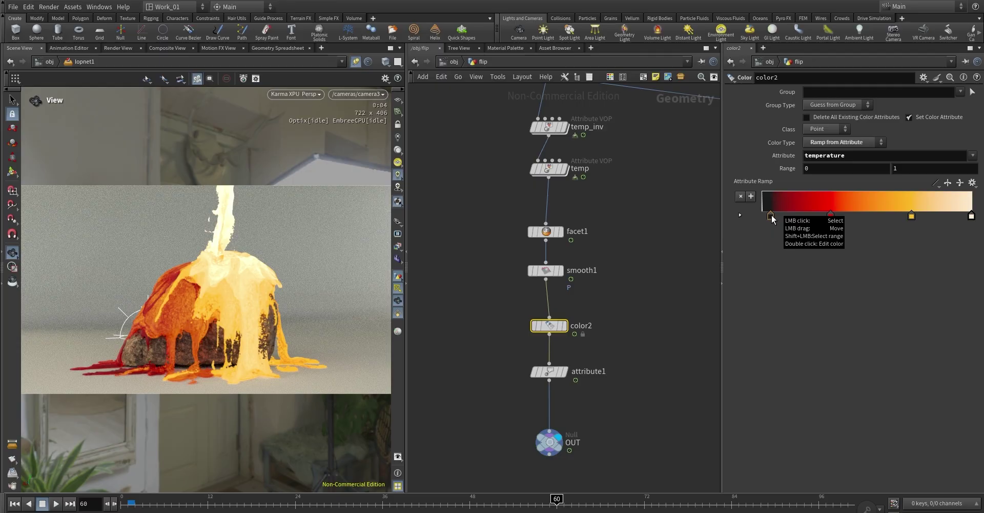
{"action": "left_click_drag", "start_coordinate": [780, 218], "coordinate": [815, 218]}
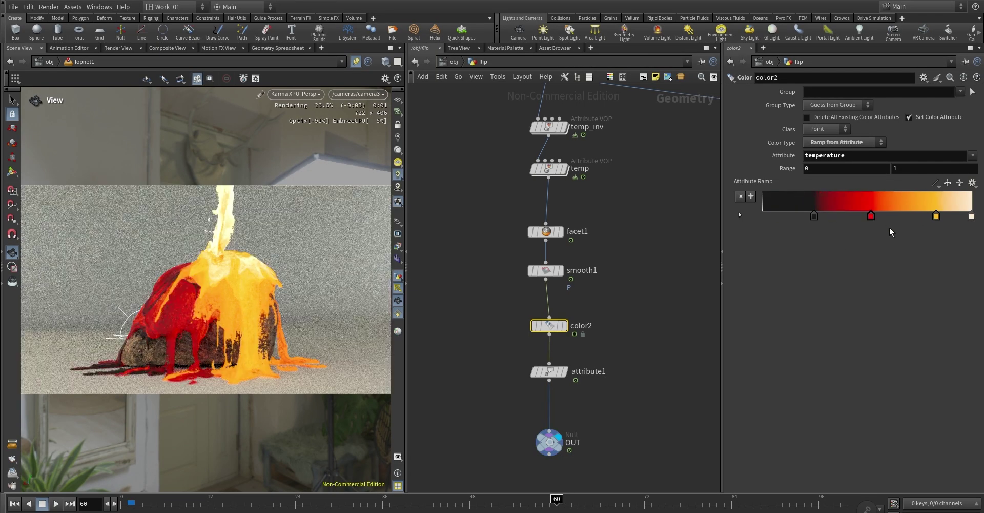
{"action": "left_click_drag", "start_coordinate": [876, 219], "coordinate": [895, 219]}
{"action": "left_click_drag", "start_coordinate": [820, 216], "coordinate": [850, 215]}
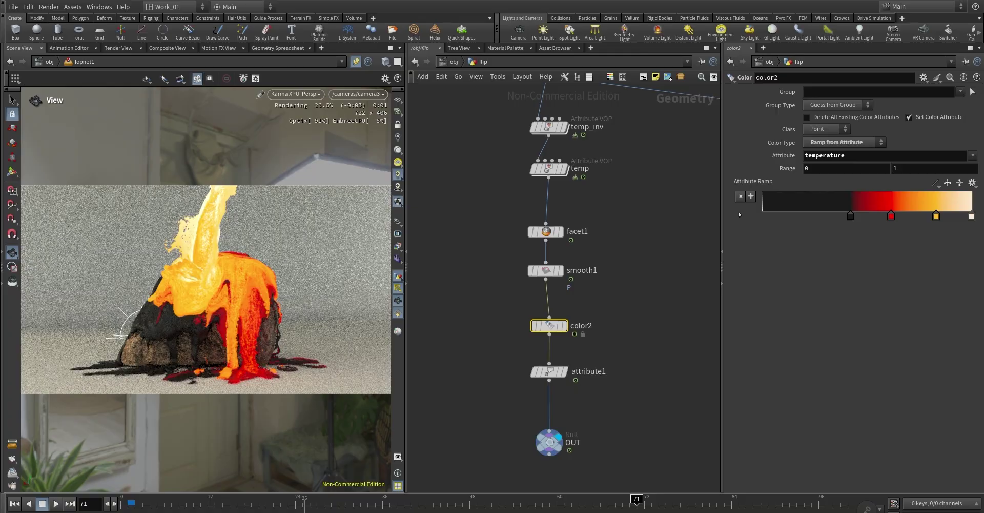
{"action": "left_click", "coordinate": [195, 505]}
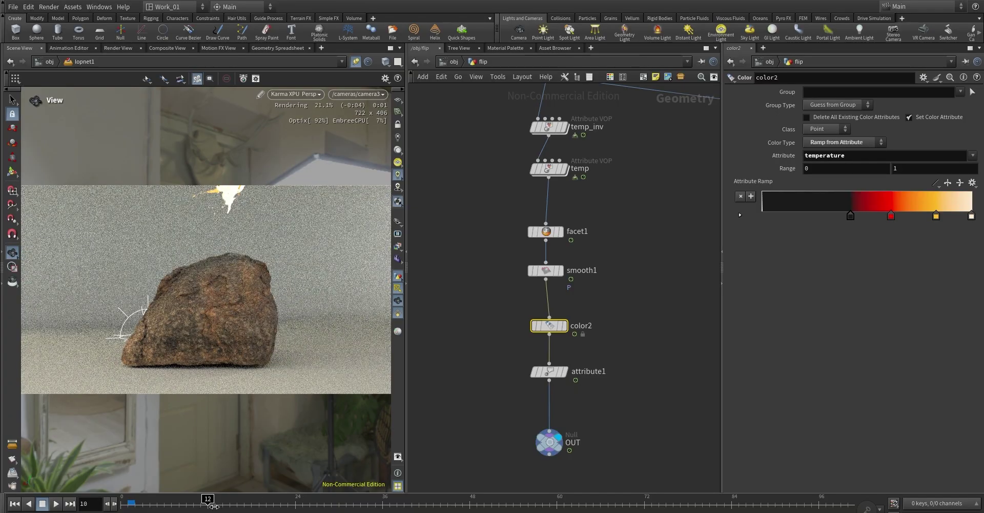
{"action": "left_click", "coordinate": [237, 505]}
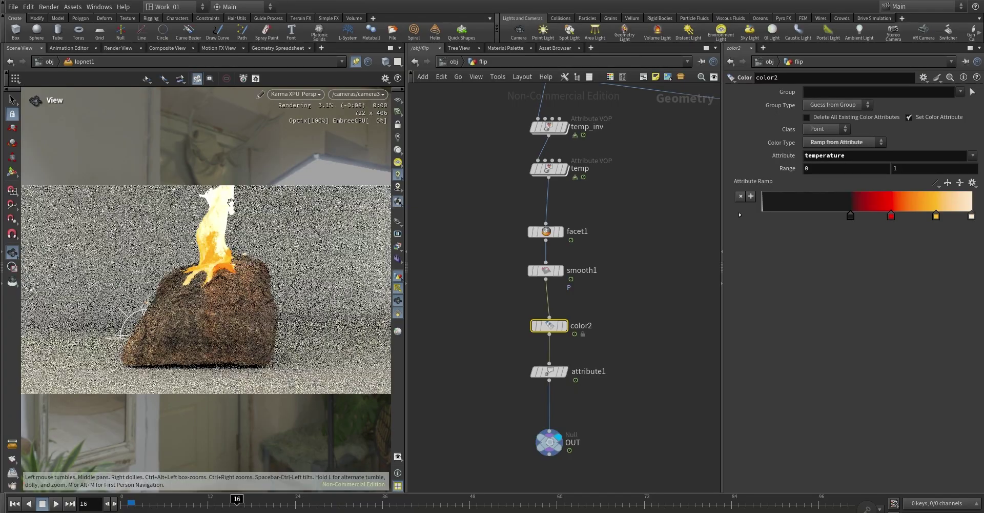
Step: Set the color2 ramp's hottest key to orange
{"action": "double_click", "coordinate": [972, 216]}
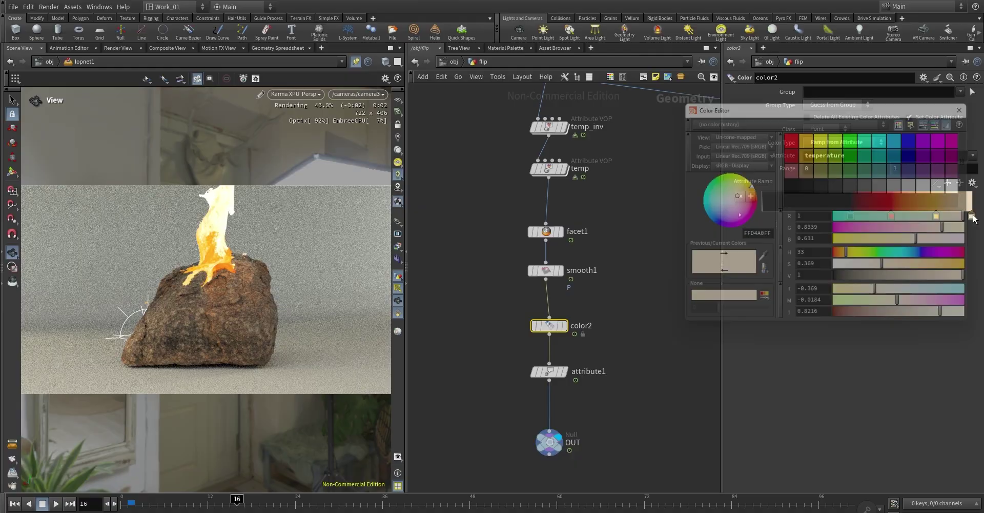
{"action": "left_click", "coordinate": [808, 134]}
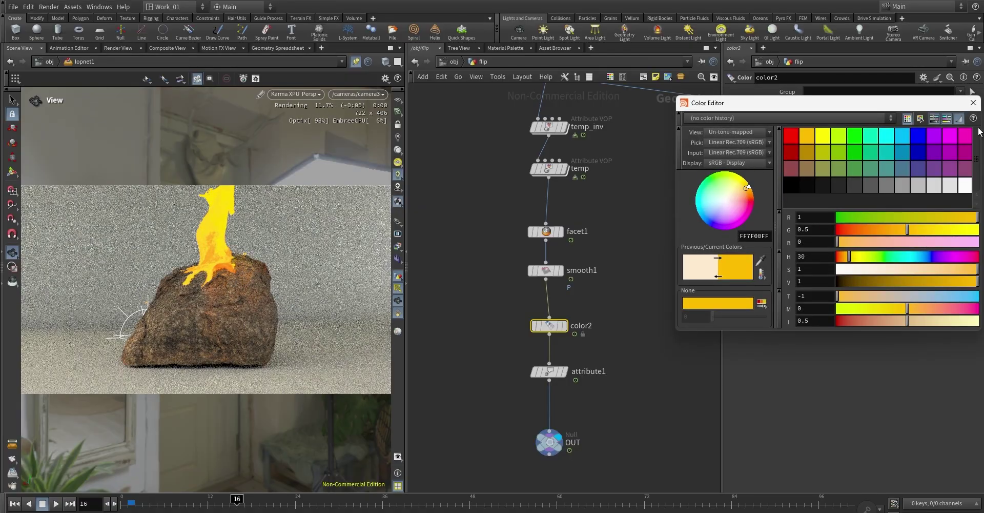
{"action": "left_click", "coordinate": [973, 103]}
Step: Preview frames 26 and 69, return to frame 27, and go up to /obj
{"action": "left_click_drag", "start_coordinate": [246, 502], "coordinate": [409, 504]}
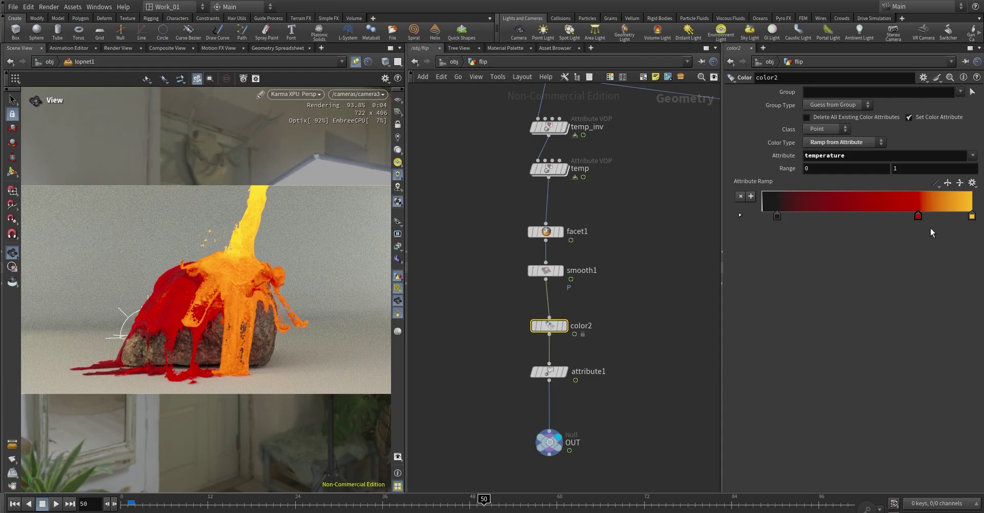
{"action": "left_click", "coordinate": [622, 502]}
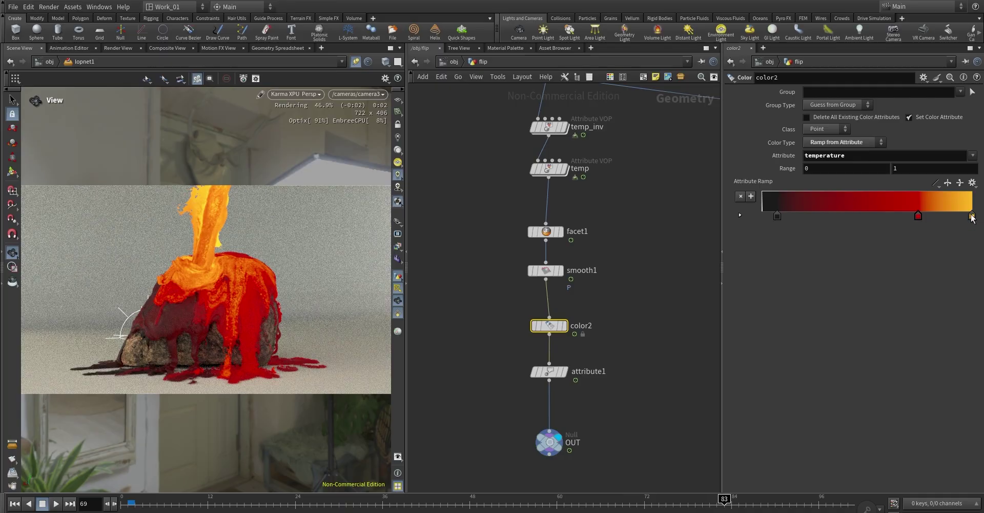
{"action": "left_click", "coordinate": [320, 497]}
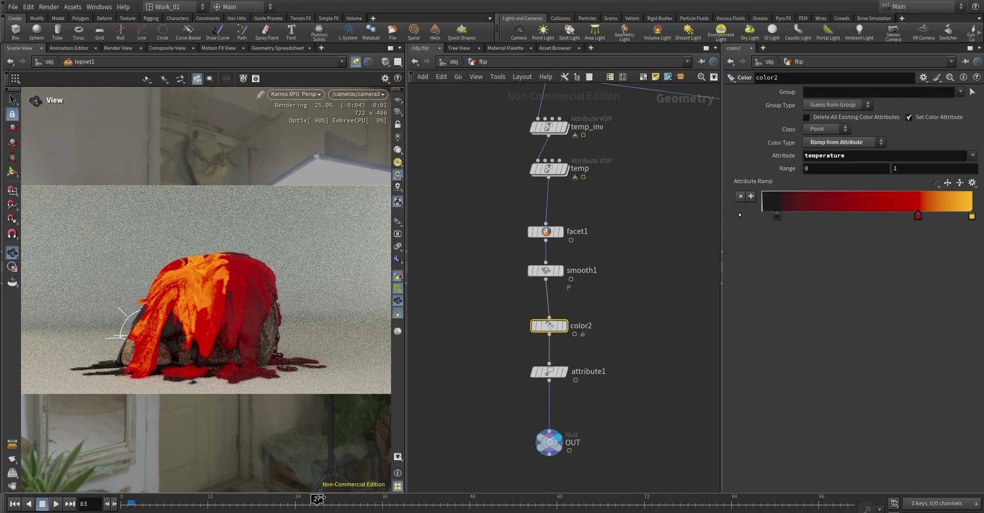
{"action": "left_click", "coordinate": [320, 505]}
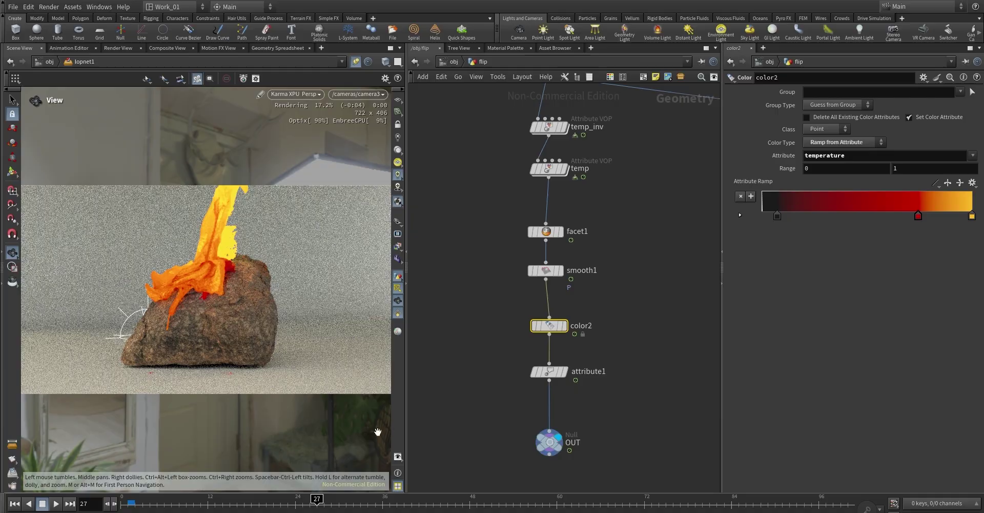
{"action": "left_click", "coordinate": [456, 62]}
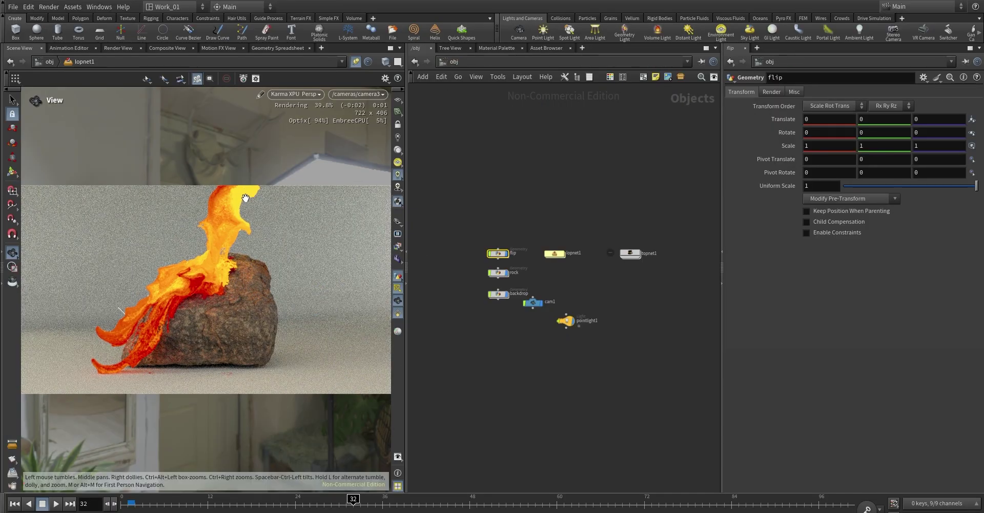
Step: Navigate into lopnet1 > materiallibrary1 > lava and inspect the temperature geometry property node
{"action": "double_click", "coordinate": [553, 254]}
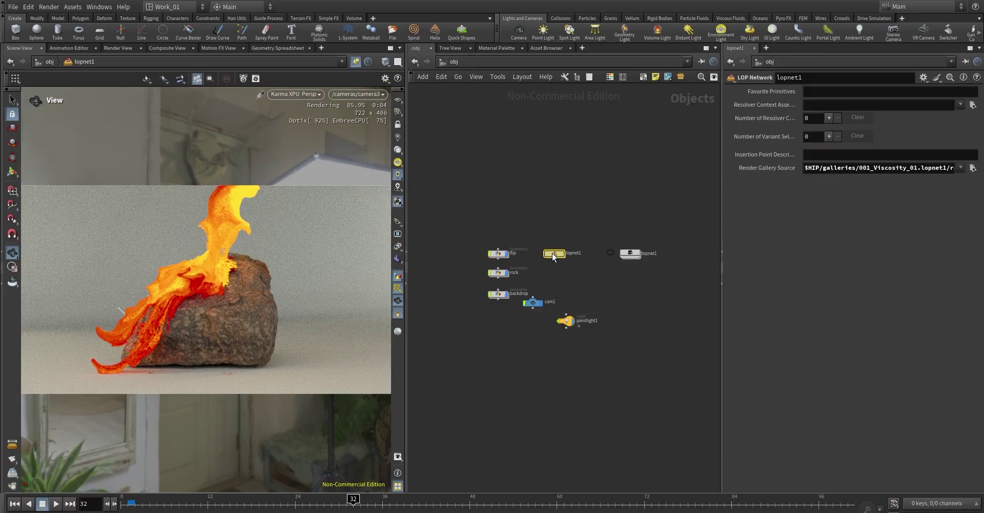
{"action": "double_click", "coordinate": [503, 342]}
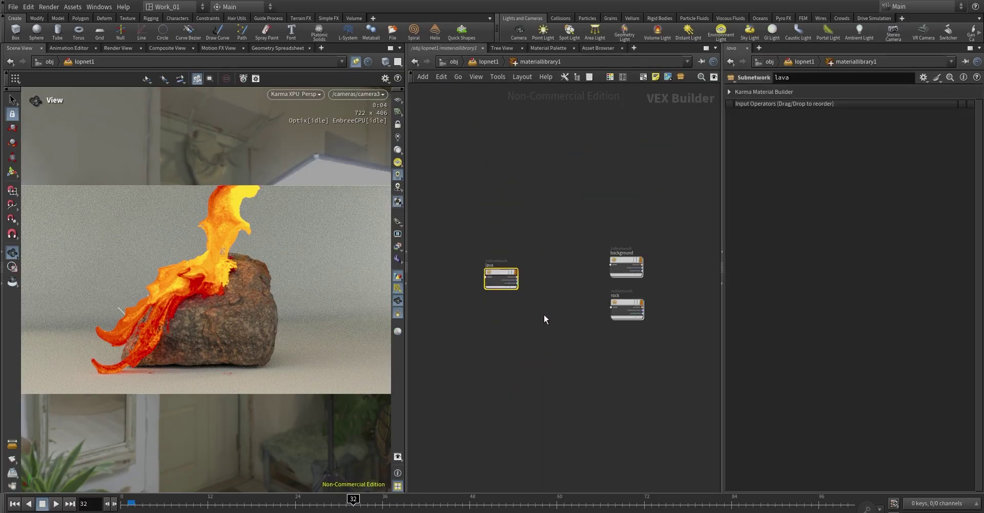
{"action": "double_click", "coordinate": [491, 273]}
{"action": "left_click", "coordinate": [434, 240]}
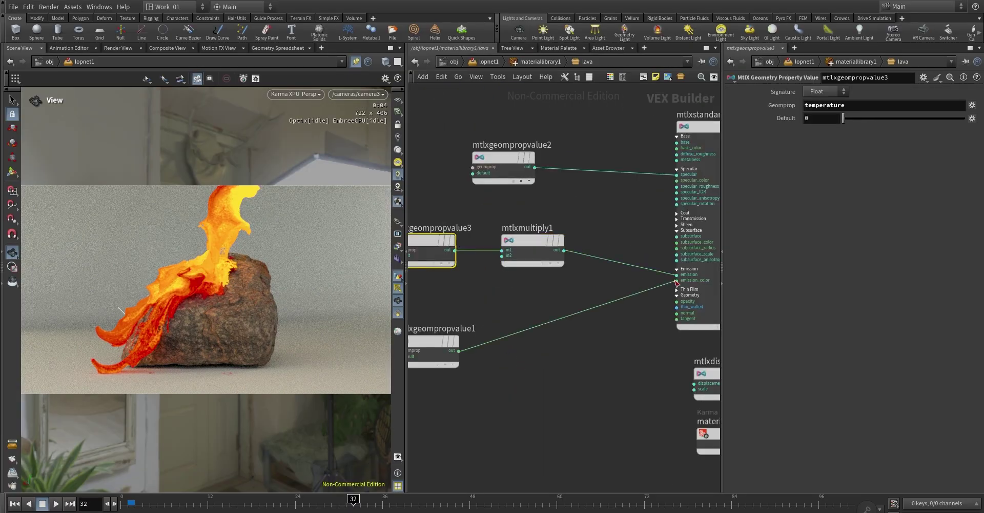
{"action": "double_click", "coordinate": [523, 227]}
Step: Set mtlxmultiply1's Input 2 emission multiplier to 3, then scrub back to an early frame
{"action": "left_click", "coordinate": [535, 263]}
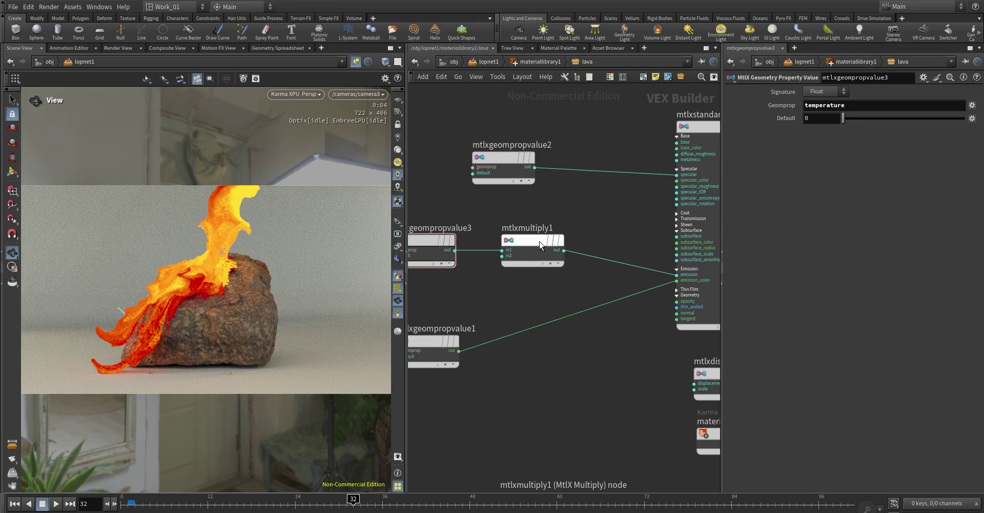
{"action": "type", "text": "2"}
{"action": "key", "text": "Tab"}
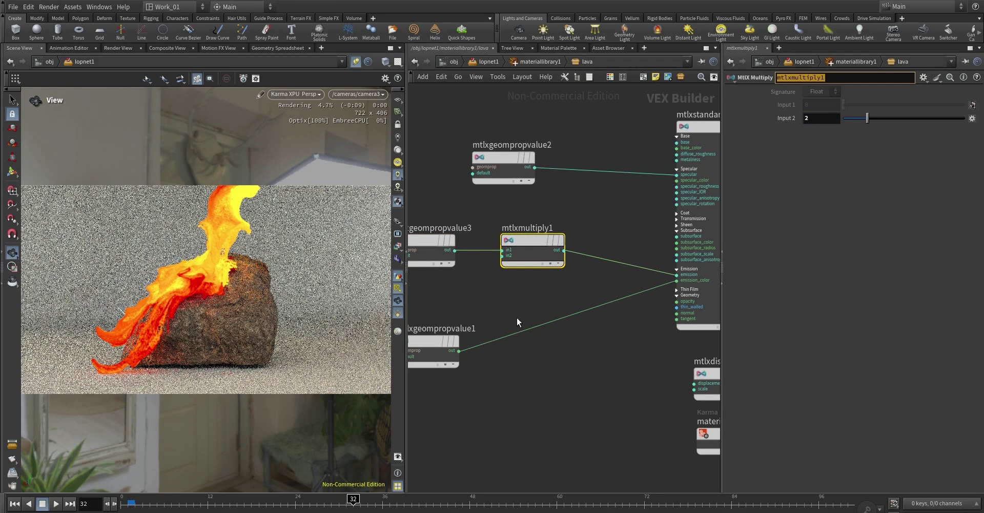
{"action": "double_click", "coordinate": [806, 119]}
{"action": "type", "text": "3"}
{"action": "key", "text": "Tab"}
{"action": "left_click_drag", "start_coordinate": [154, 503], "coordinate": [644, 501]}
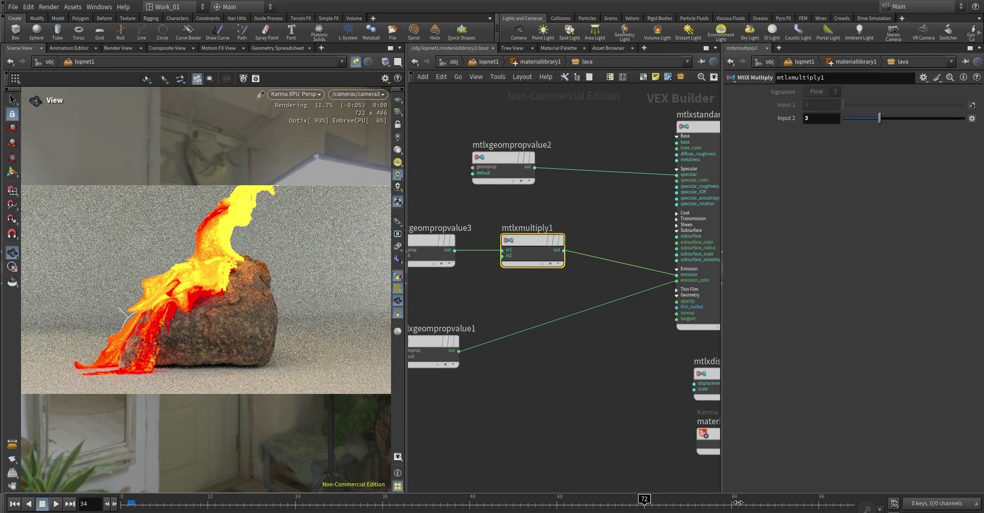
Step: Frame the standard surface node and its geometry-property inputs, viewing frame 81
{"action": "middle_click_drag", "start_coordinate": [505, 414], "coordinate": [567, 420]}
{"action": "middle_click_drag", "start_coordinate": [612, 370], "coordinate": [573, 348]}
{"action": "left_click", "coordinate": [425, 246]}
{"action": "left_click_drag", "start_coordinate": [494, 301], "coordinate": [471, 358]}
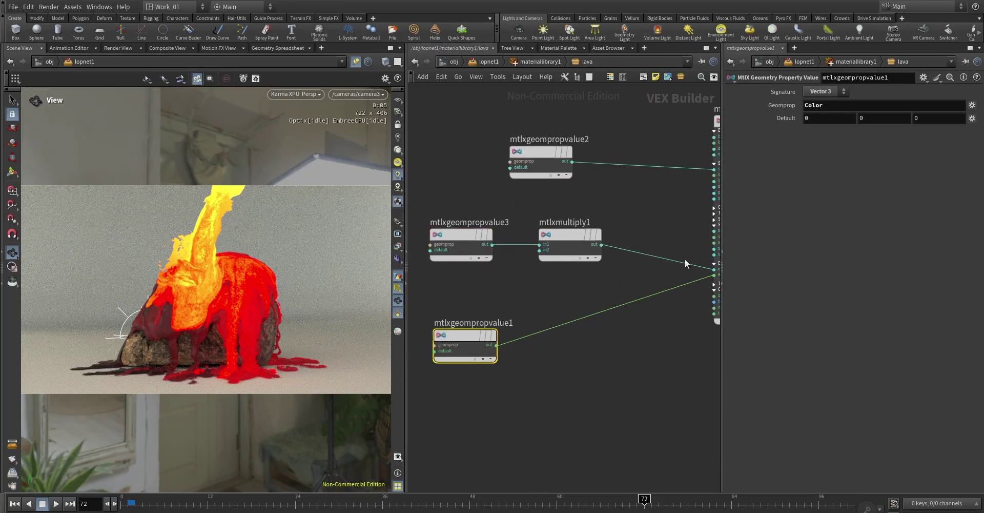
{"action": "middle_click_drag", "start_coordinate": [615, 378], "coordinate": [431, 410]}
{"action": "middle_click_drag", "start_coordinate": [488, 359], "coordinate": [588, 395]}
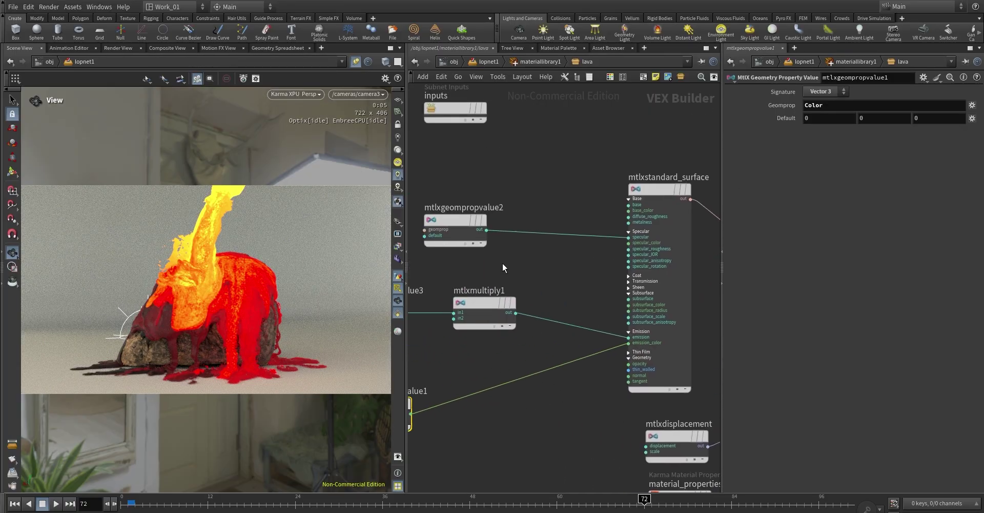
{"action": "left_click", "coordinate": [711, 499]}
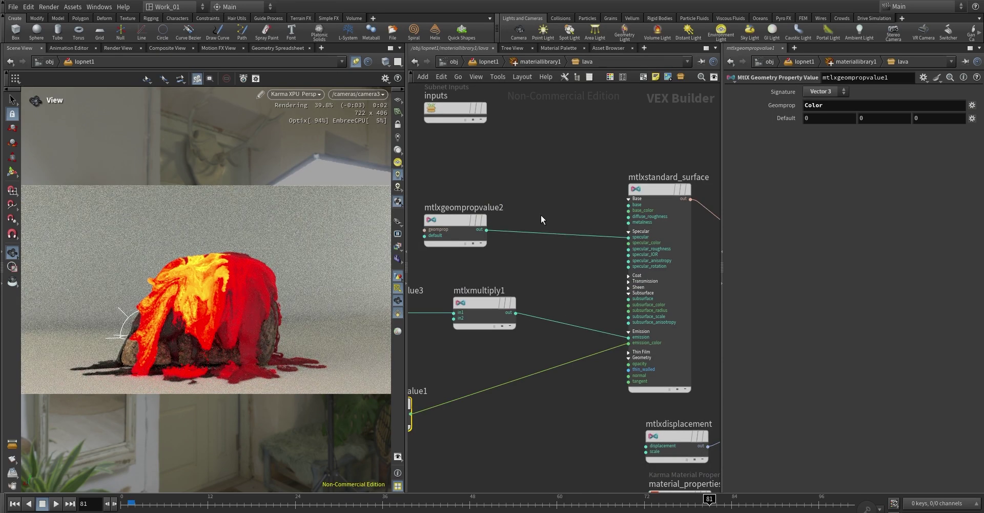
Step: Cut the wire from mtlxgeompropvalue2 to mtlxstandard_surface's specular input and select the surface node
{"action": "key", "text": "y"}
{"action": "left_click_drag", "start_coordinate": [544, 219], "coordinate": [539, 246]}
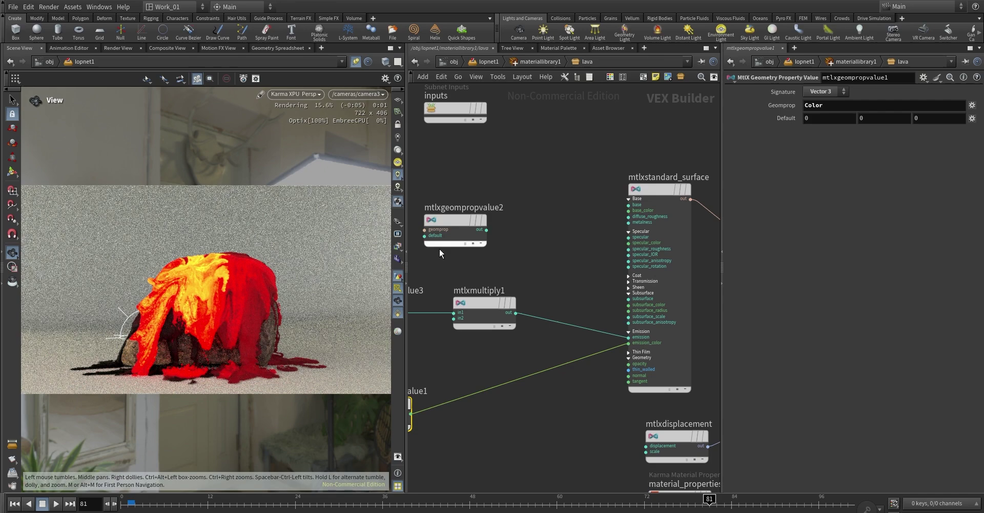
{"action": "key", "text": "ctrl+z"}
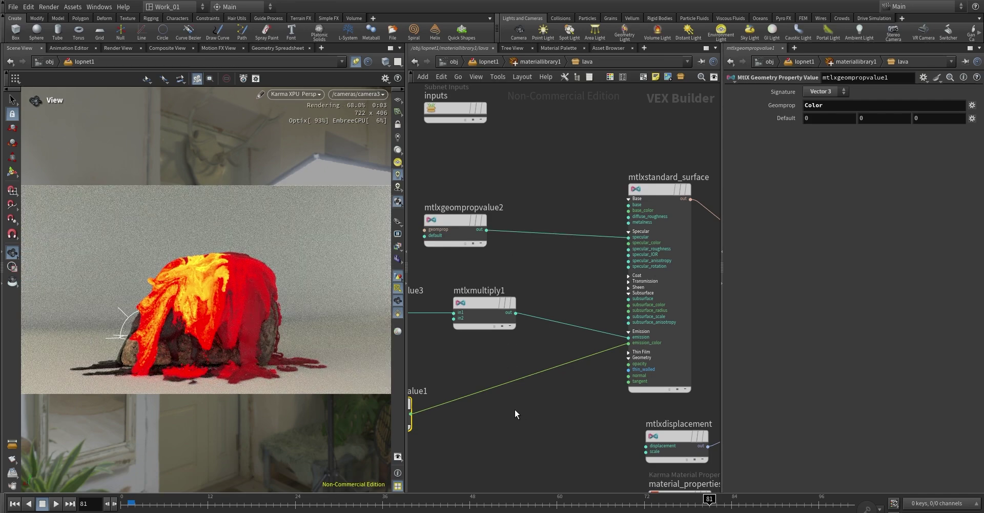
{"action": "middle_click_drag", "start_coordinate": [535, 415], "coordinate": [560, 401]}
{"action": "key", "text": "y"}
{"action": "left_click_drag", "start_coordinate": [554, 206], "coordinate": [550, 251]}
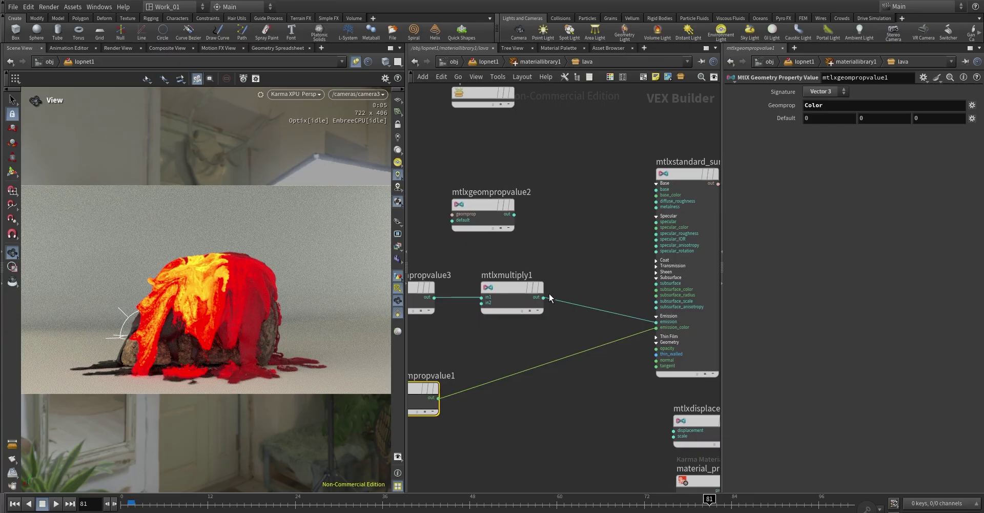
{"action": "middle_click_drag", "start_coordinate": [549, 297], "coordinate": [603, 282]}
{"action": "left_click_drag", "start_coordinate": [479, 230], "coordinate": [449, 281]}
{"action": "mouse_move", "coordinate": [459, 334]}
{"action": "left_mouse_down"}
{"action": "mouse_move", "coordinate": [491, 357]}
{"action": "mouse_move", "coordinate": [528, 423]}
{"action": "left_mouse_up"}
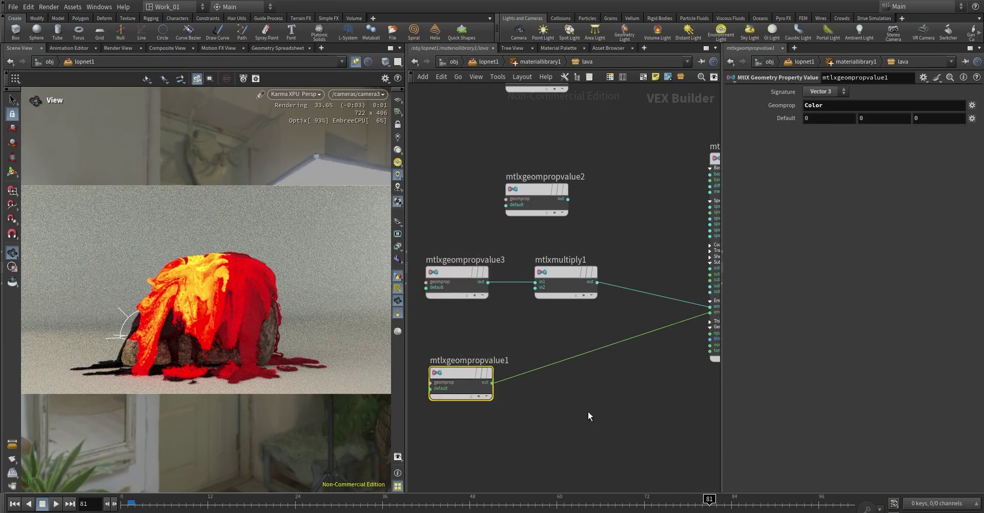
{"action": "middle_click_drag", "start_coordinate": [588, 412], "coordinate": [508, 397]}
{"action": "left_click", "coordinate": [607, 164]}
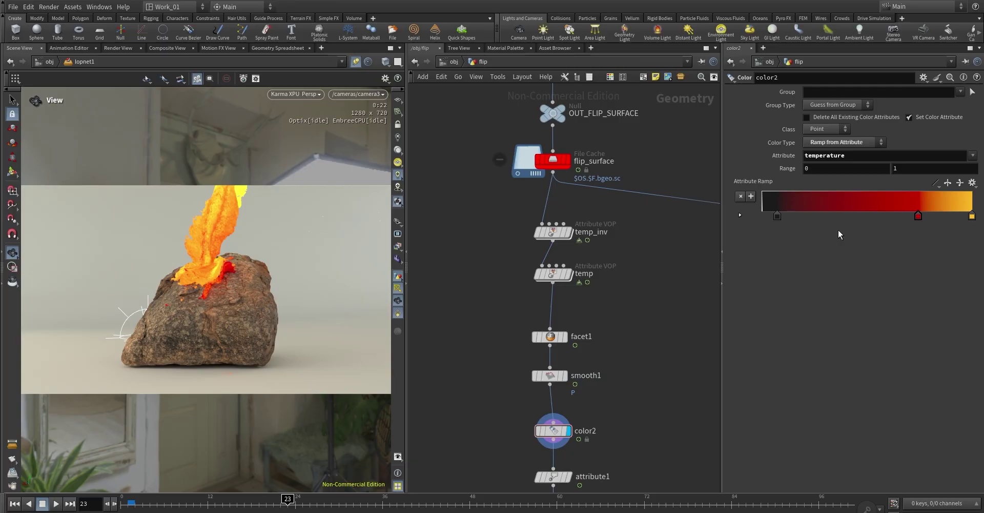
Step: Select the temp Attribute VOP node and move to frame 42
{"action": "left_click", "coordinate": [553, 275]}
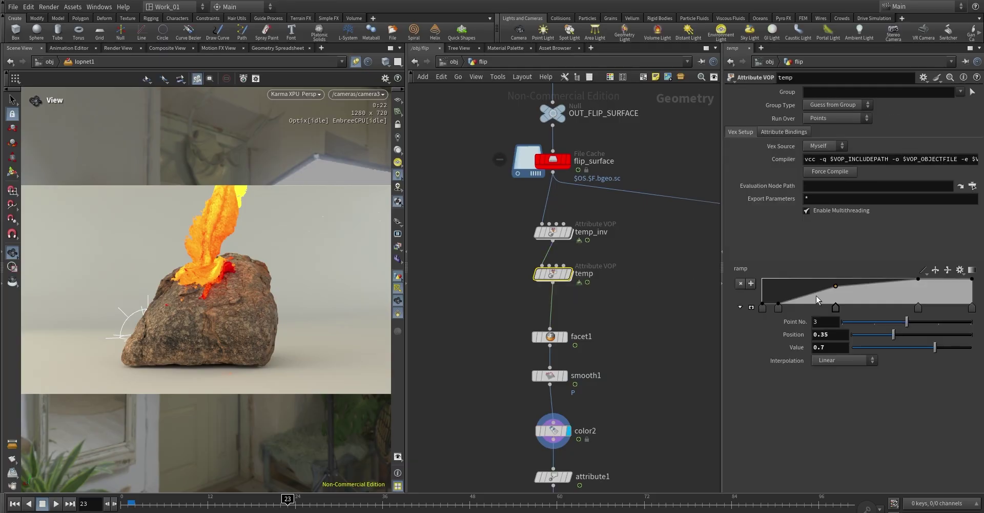
{"action": "double_click", "coordinate": [559, 274]}
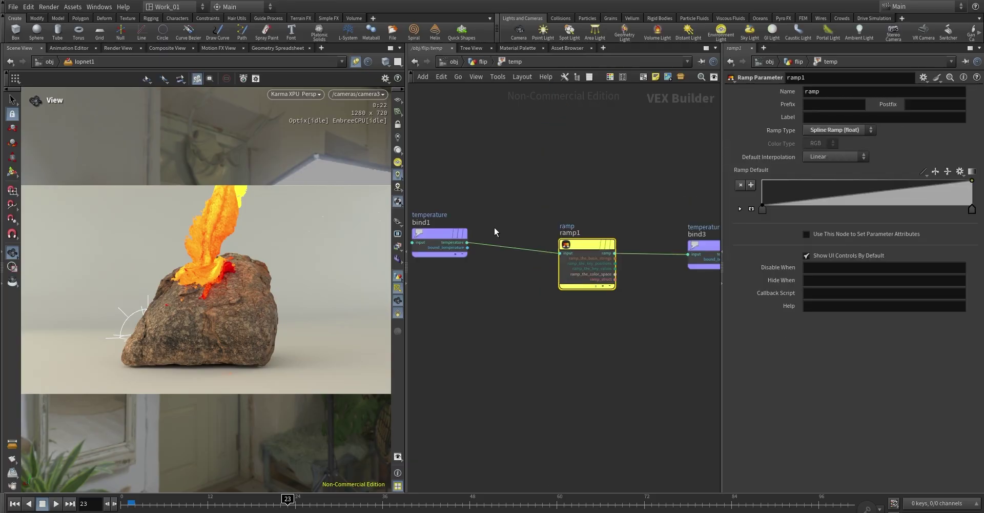
{"action": "left_click", "coordinate": [483, 62]}
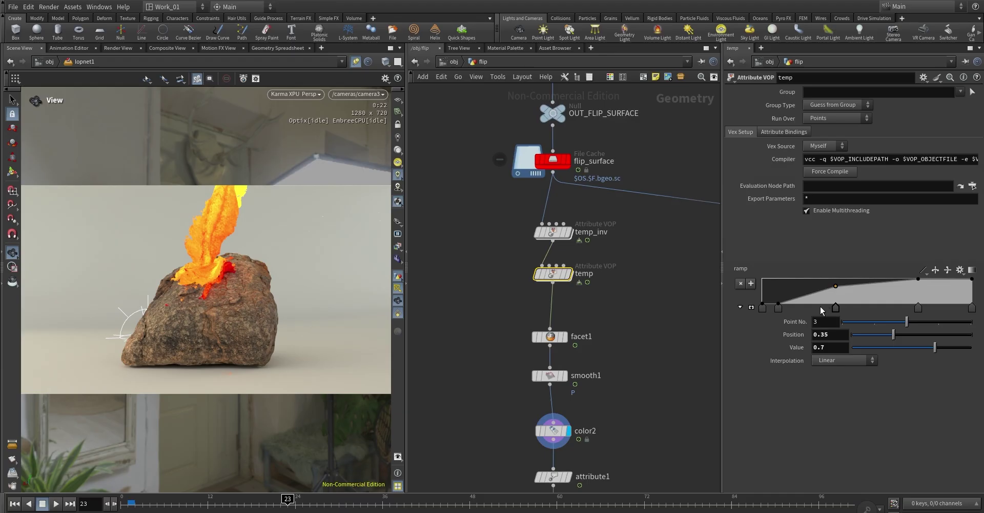
{"action": "left_click", "coordinate": [429, 503]}
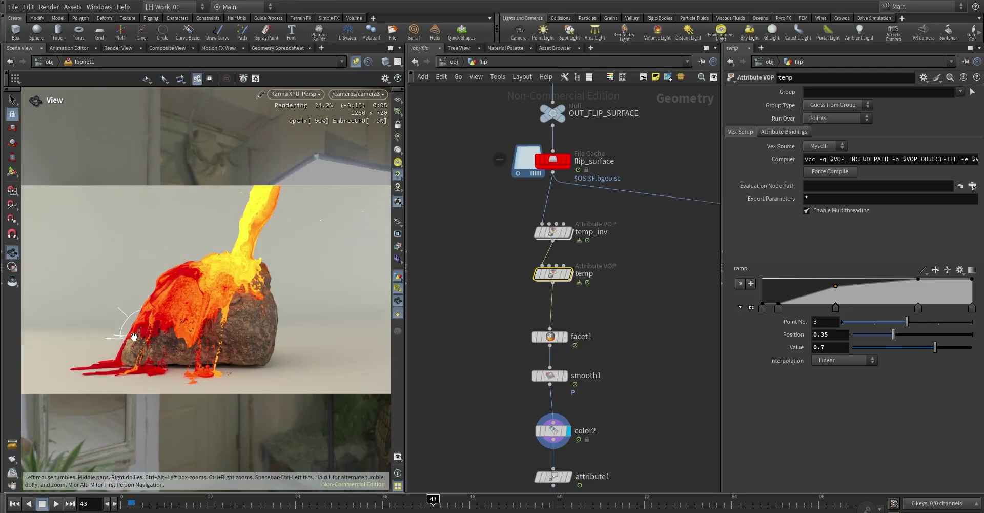
Step: Reshape temp's ramp: lower the middle and top points, raise point 4 at 0.743 to 0.896
{"action": "left_click_drag", "start_coordinate": [837, 287], "coordinate": [836, 296]}
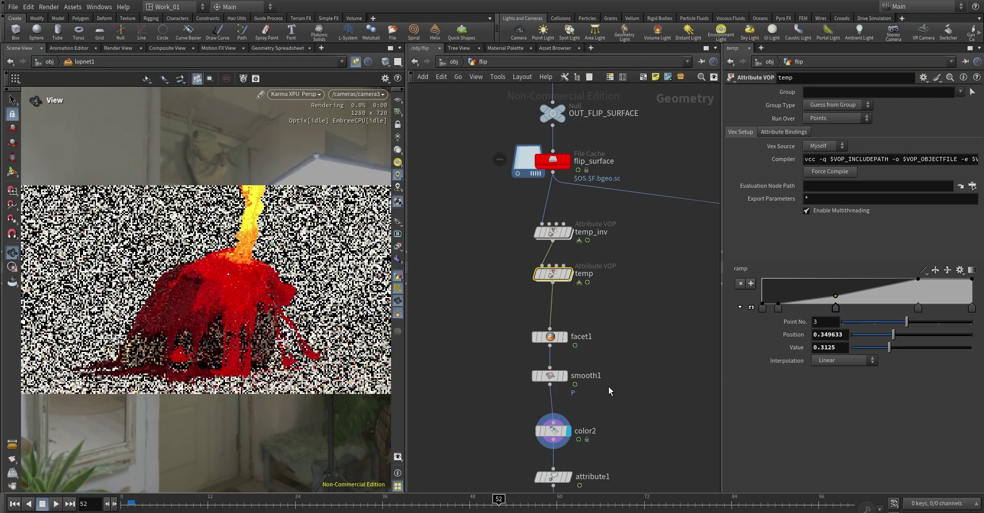
{"action": "left_click", "coordinate": [550, 434]}
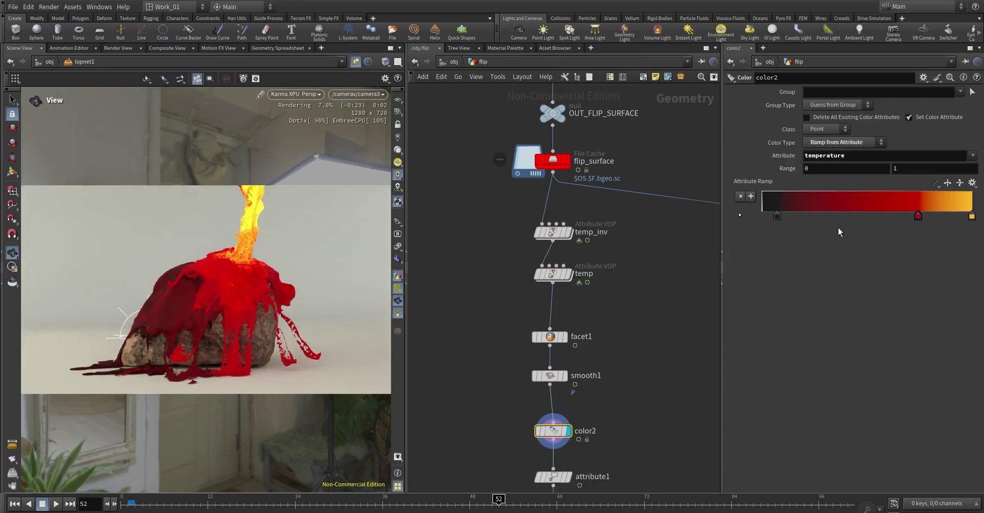
{"action": "left_click", "coordinate": [553, 274]}
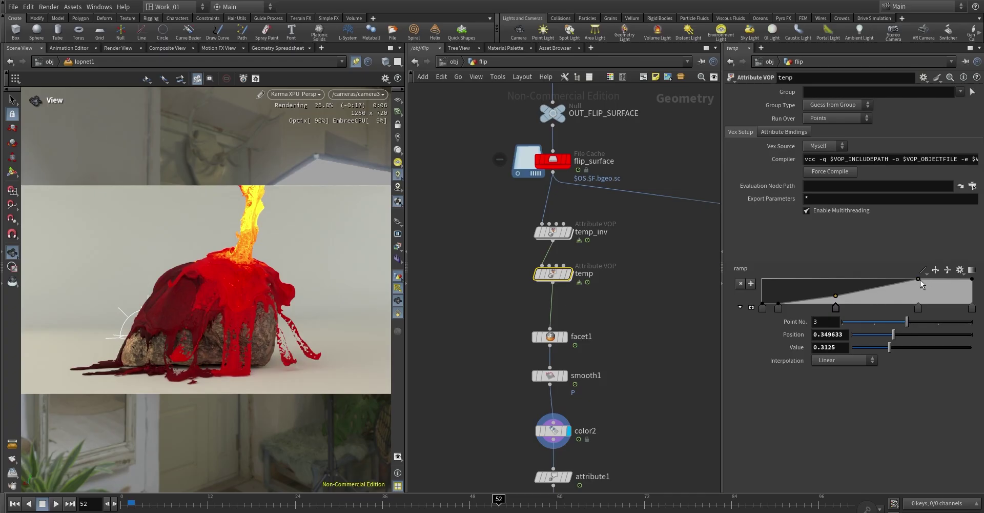
{"action": "left_click_drag", "start_coordinate": [919, 279], "coordinate": [921, 288]}
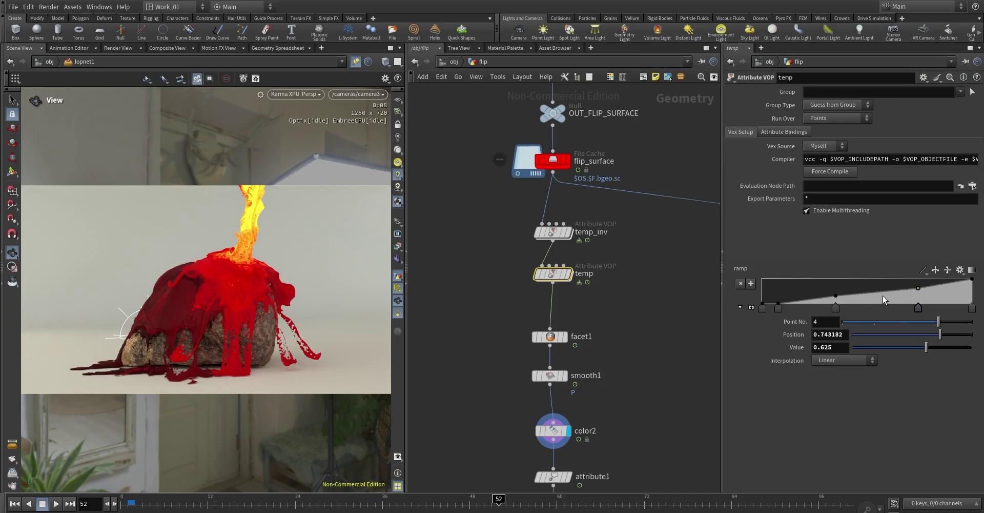
{"action": "mouse_move", "coordinate": [834, 290]}
{"action": "left_mouse_down"}
{"action": "mouse_move", "coordinate": [836, 281]}
{"action": "mouse_move", "coordinate": [838, 291]}
{"action": "left_mouse_up"}
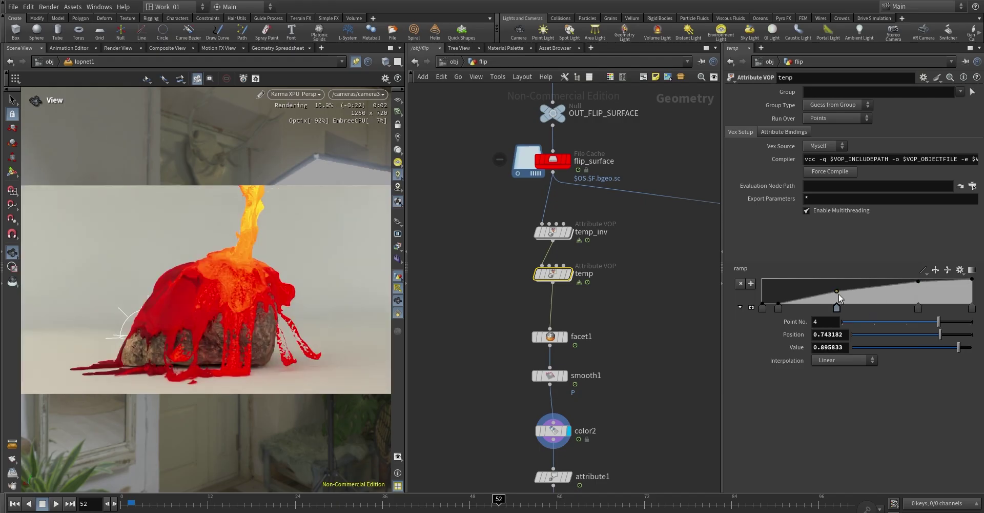